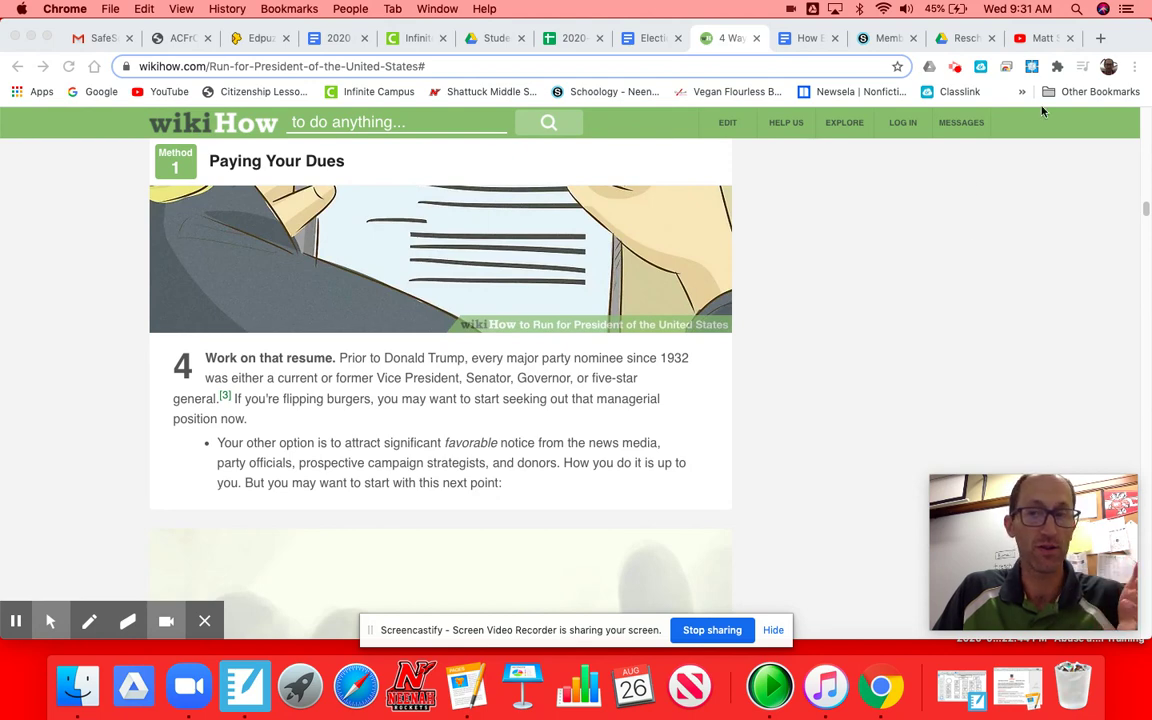
- Switch to the class's 2020 - 2021 folder in Google Drive and create a new Google Drawing there
{"action": "left_click", "coordinate": [963, 39]}
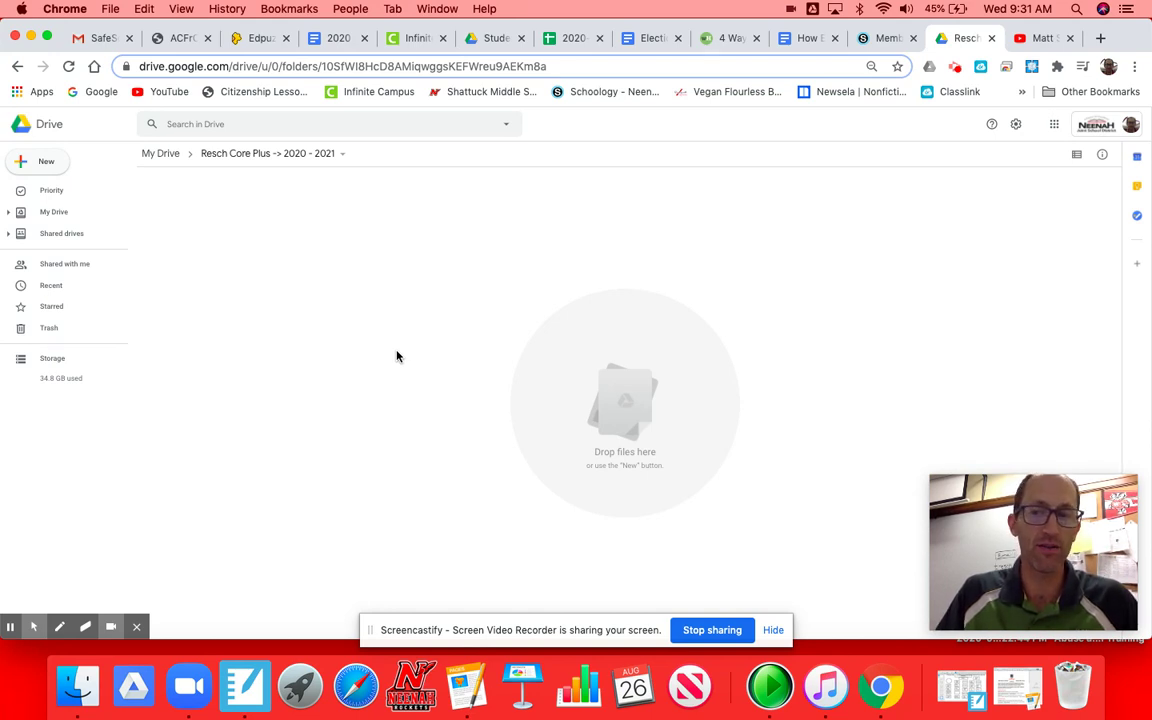
{"action": "left_click", "coordinate": [44, 165]}
{"action": "mouse_move", "coordinate": [48, 288]}
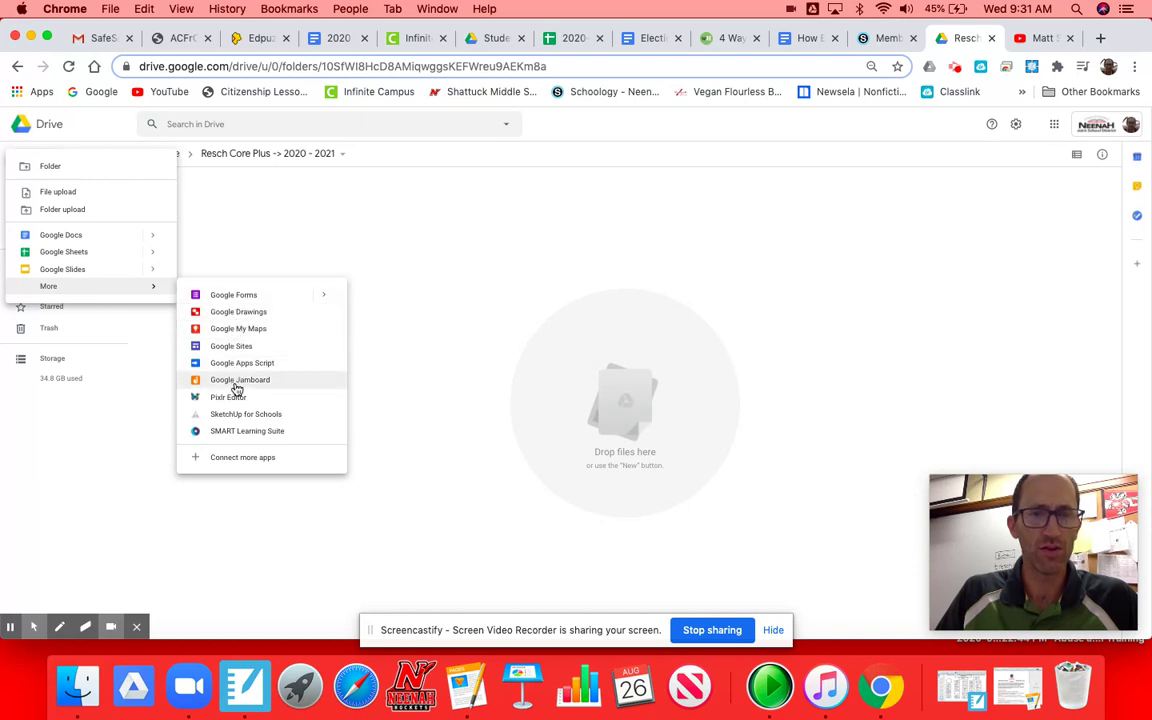
{"action": "left_click", "coordinate": [232, 311]}
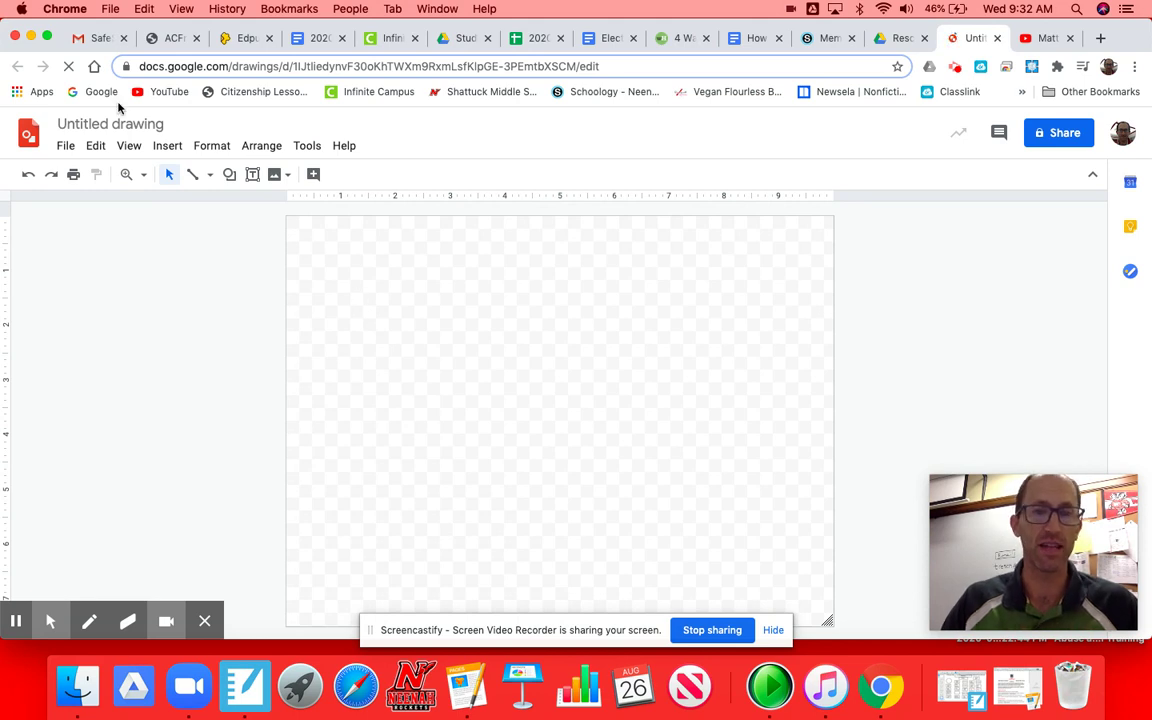
- Rename the untitled drawing as "How to run for Prez"
{"action": "left_click", "coordinate": [92, 122]}
{"action": "left_click", "coordinate": [95, 121]}
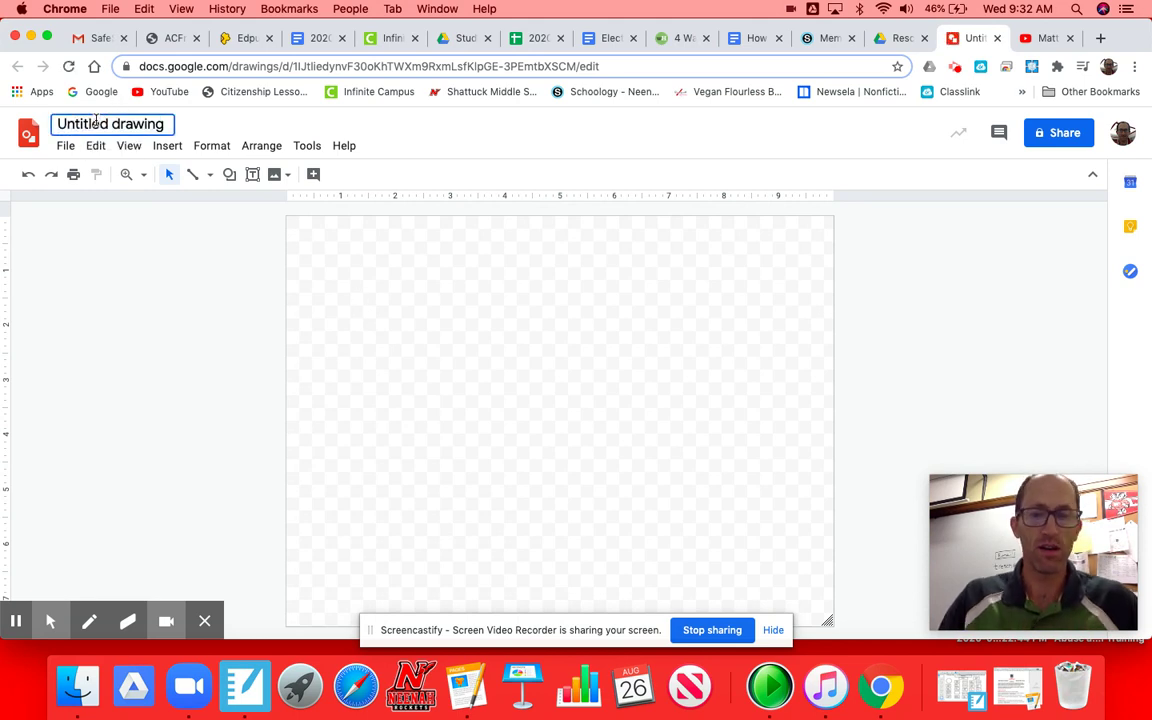
{"action": "double_click", "coordinate": [96, 121]}
{"action": "triple_click", "coordinate": [96, 121]}
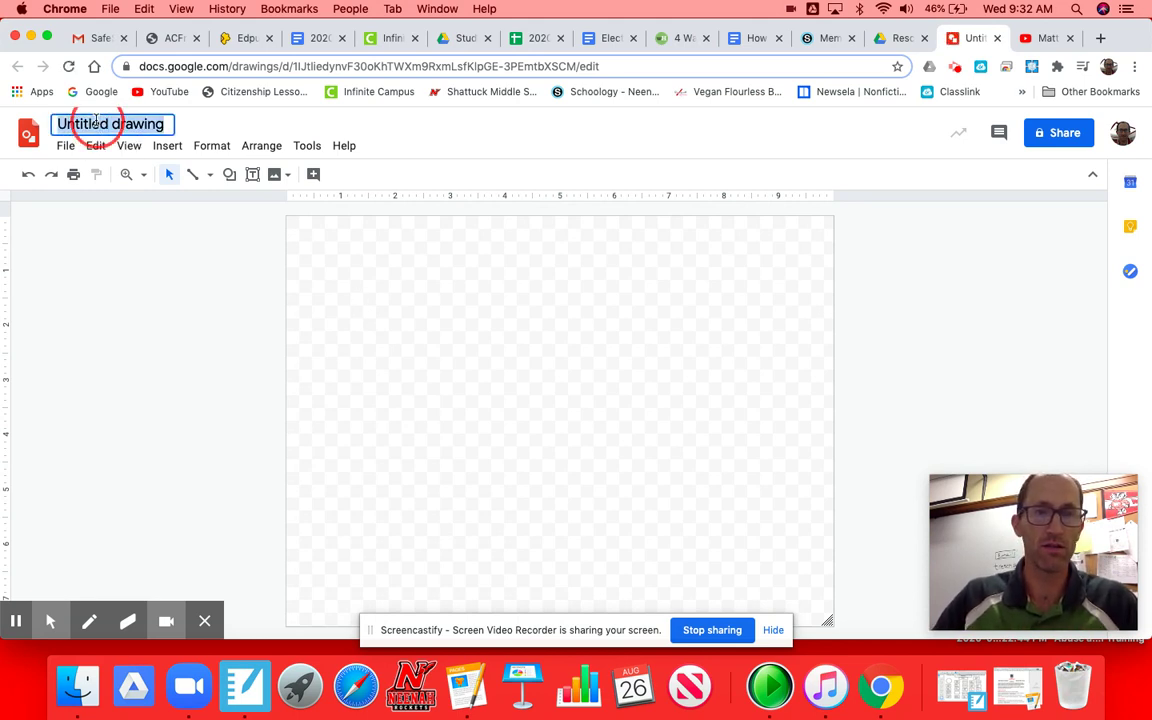
{"action": "type", "text": "How to "}
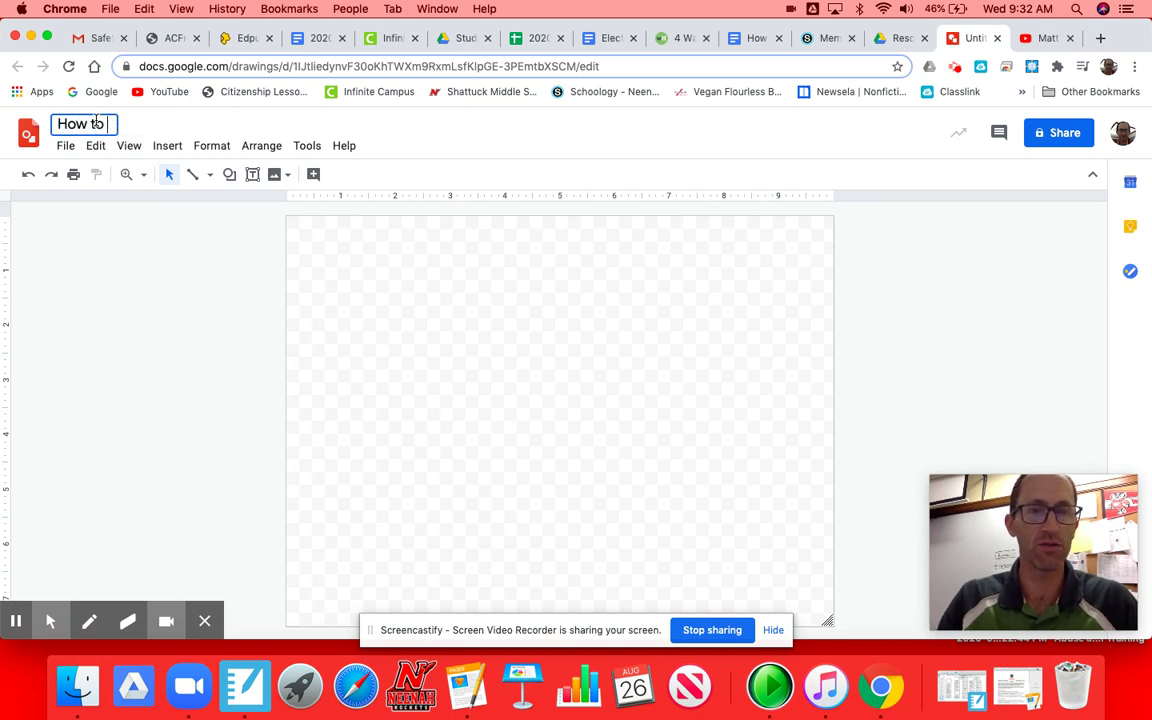
{"action": "type", "text": "run for Prez"}
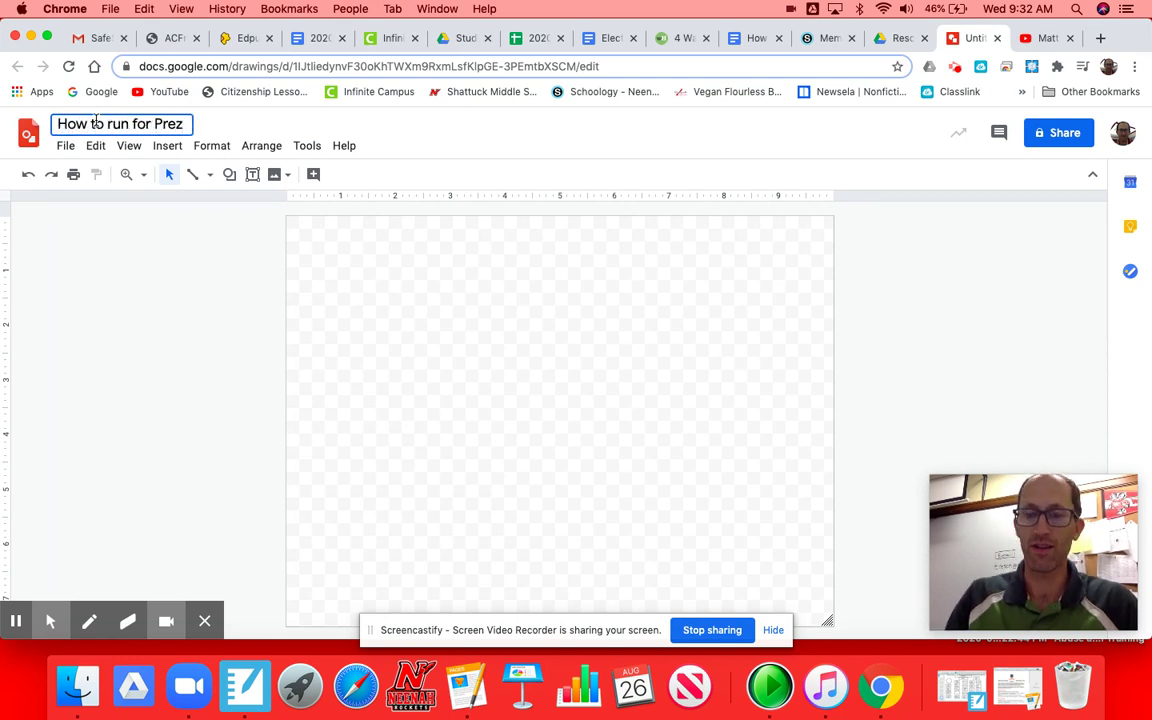
{"action": "key", "text": "Return"}
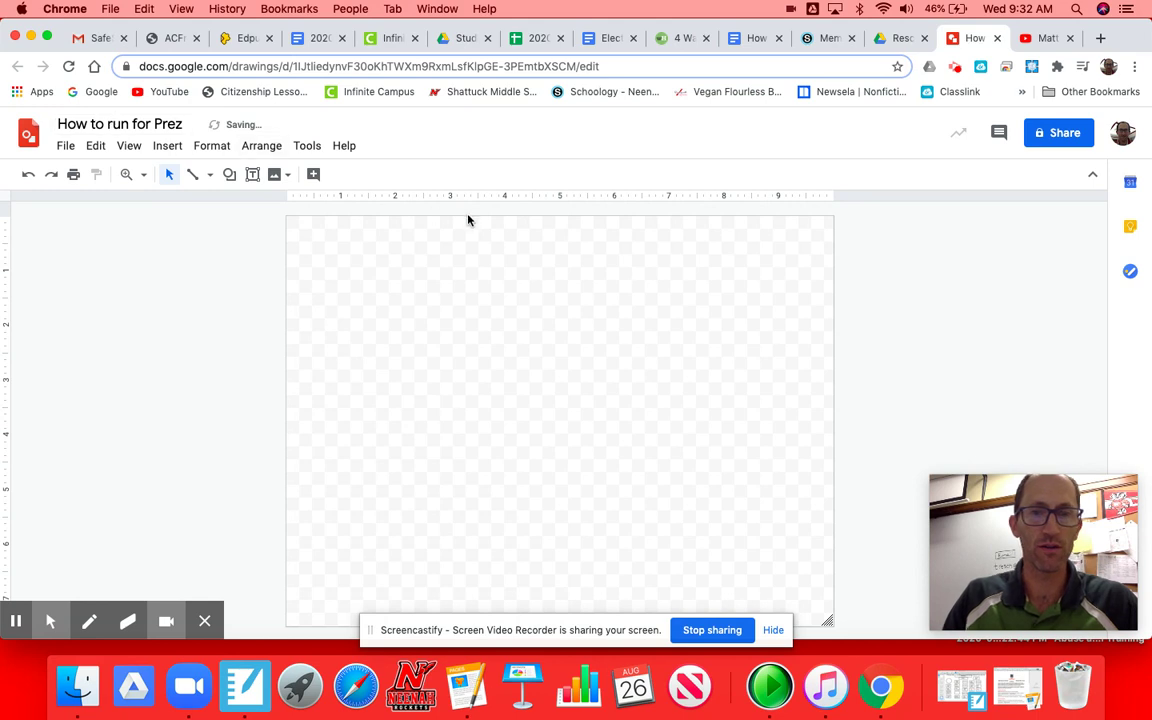
- Add a text box at the top centre of the canvas with the title "Flow chart for Running for Prez"
{"action": "left_click", "coordinate": [254, 174]}
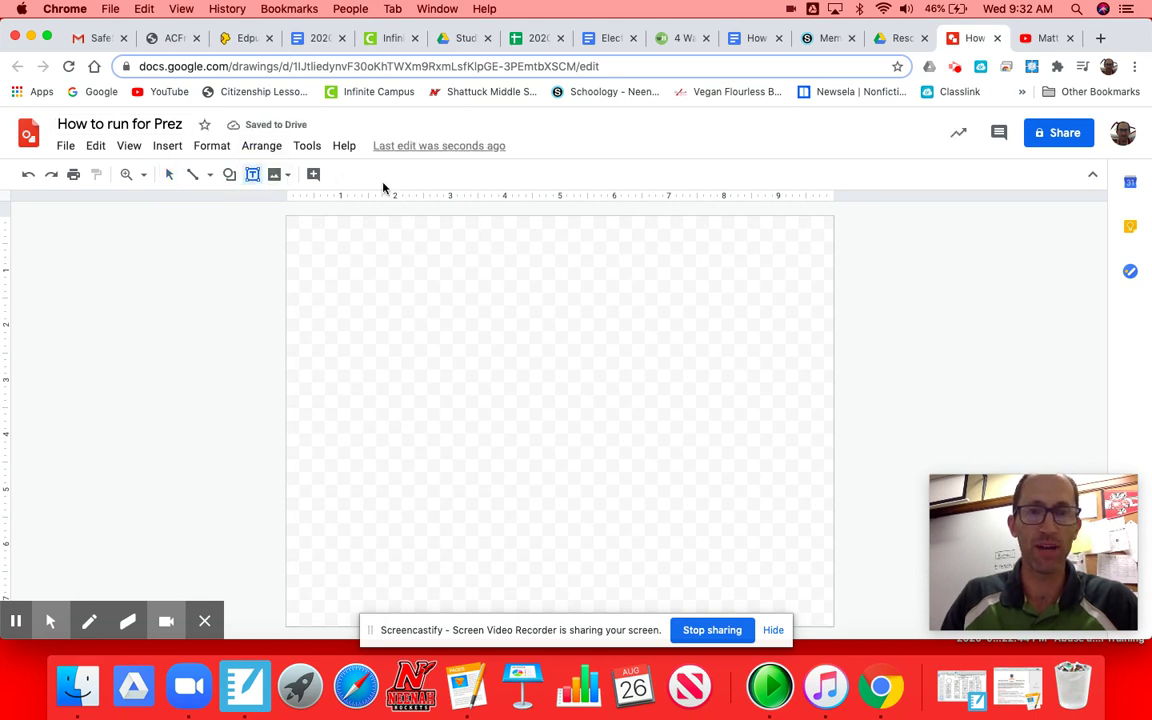
{"action": "left_click_drag", "start_coordinate": [465, 236], "coordinate": [665, 278]}
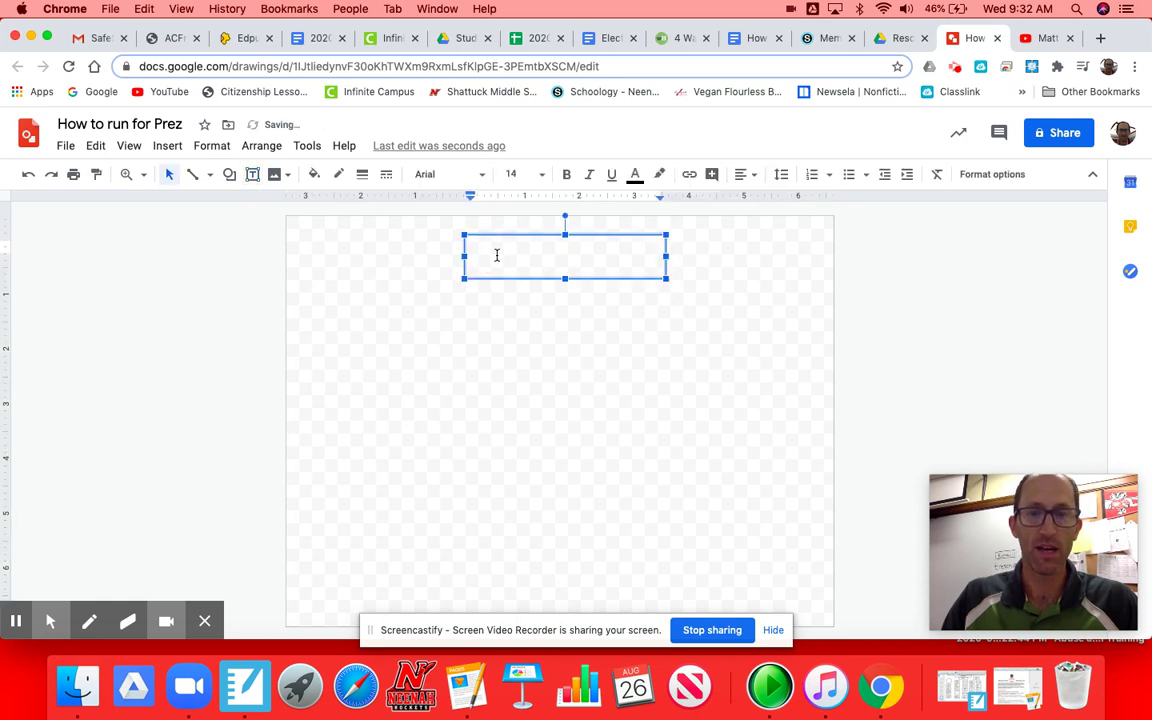
{"action": "type", "text": "Flow chart for Running for Prez"}
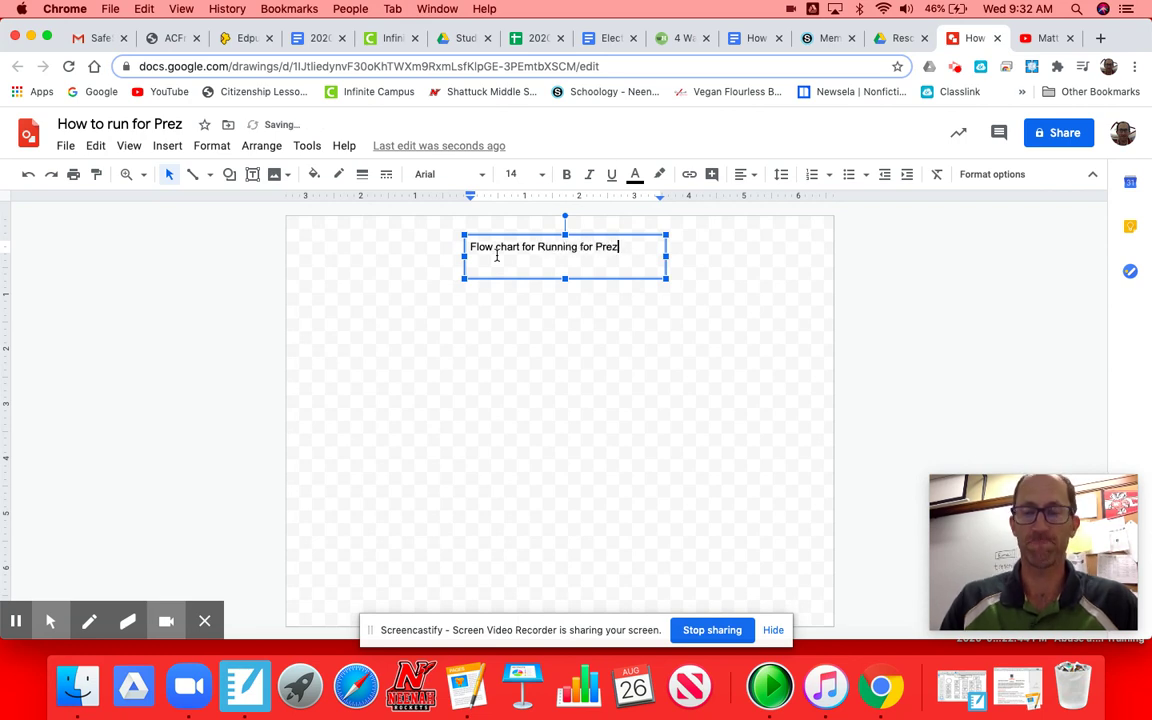
{"action": "left_click", "coordinate": [424, 290]}
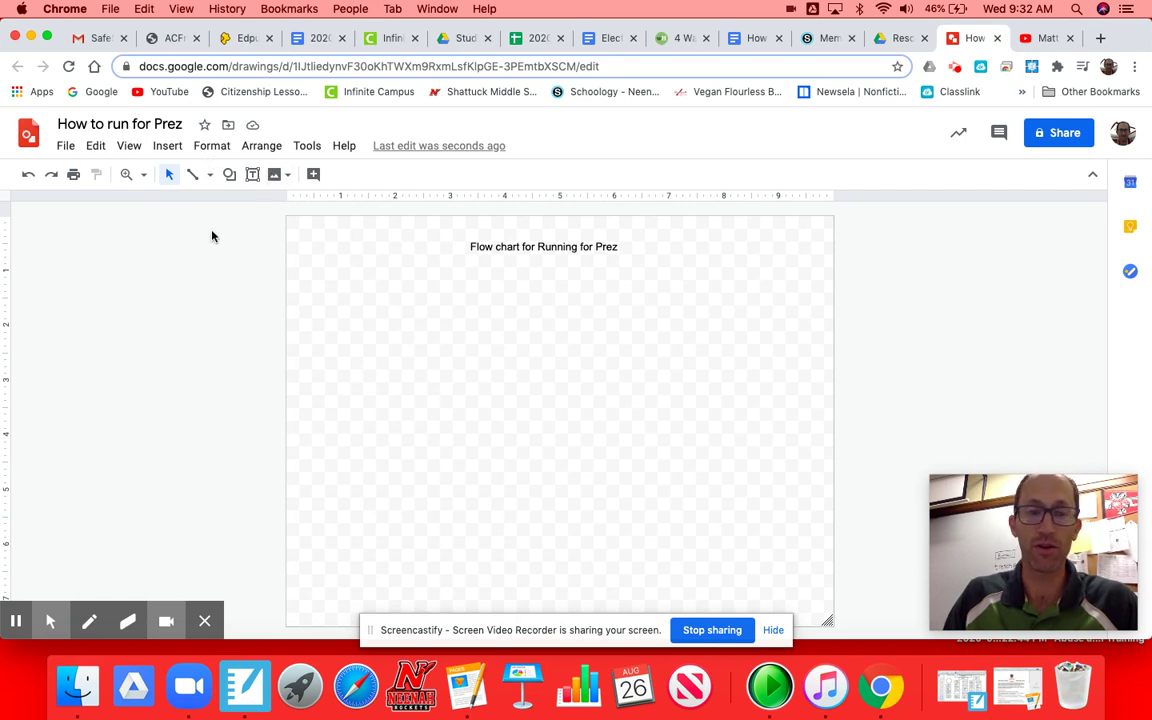
- Draw a rectangle about 1.6 inches wide and 0.4 inches high near the canvas's left edge, just below the title's level
{"action": "left_click", "coordinate": [229, 175]}
{"action": "left_click", "coordinate": [267, 205]}
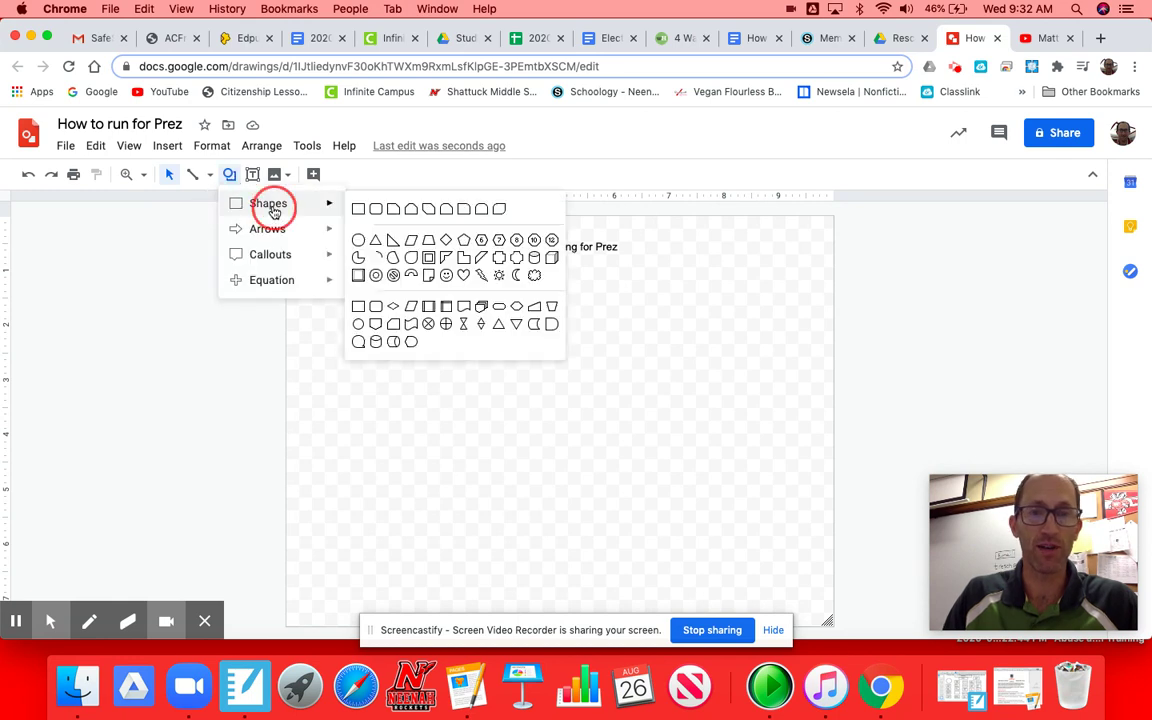
{"action": "left_click", "coordinate": [359, 210]}
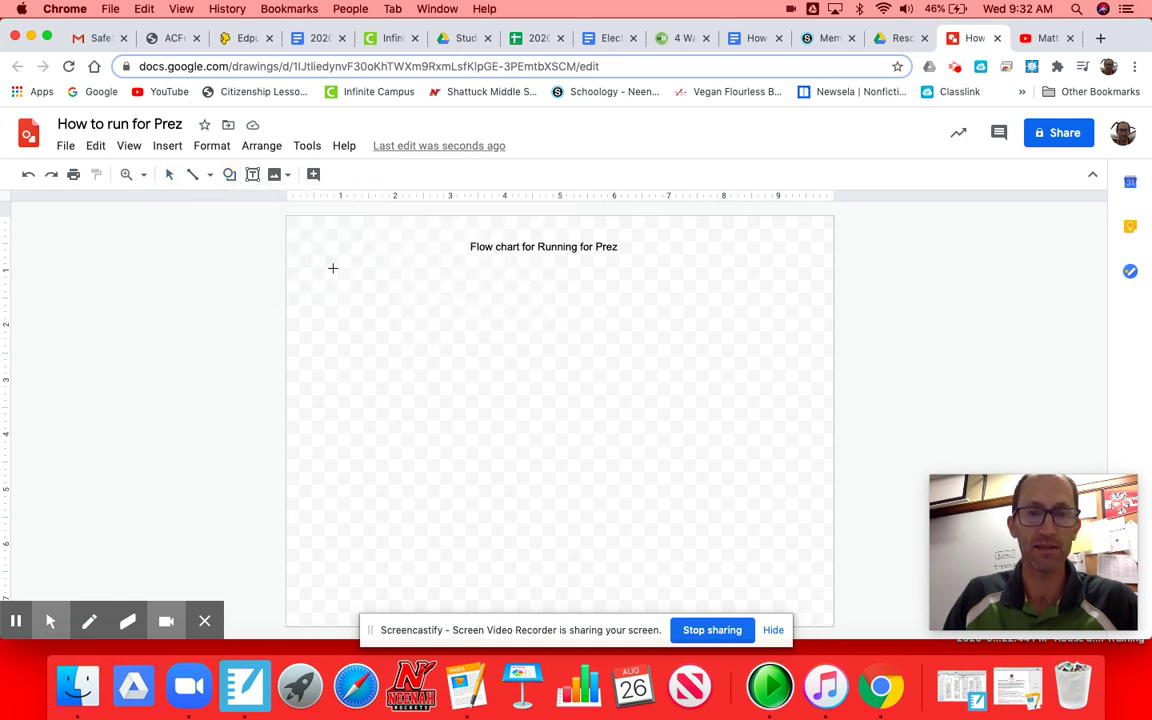
{"action": "left_click_drag", "start_coordinate": [327, 267], "coordinate": [415, 289]}
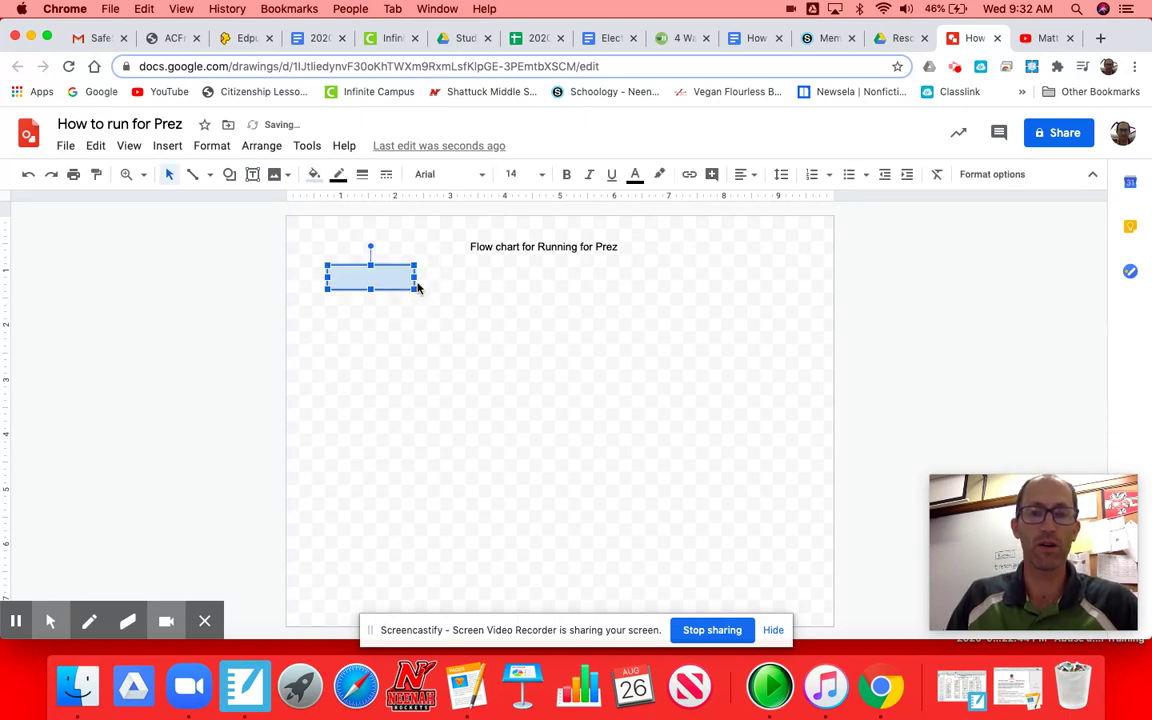
- Switch to the wikiHow article on running for President and review its numbered methods and the steps under Method 1
{"action": "left_click", "coordinate": [679, 39]}
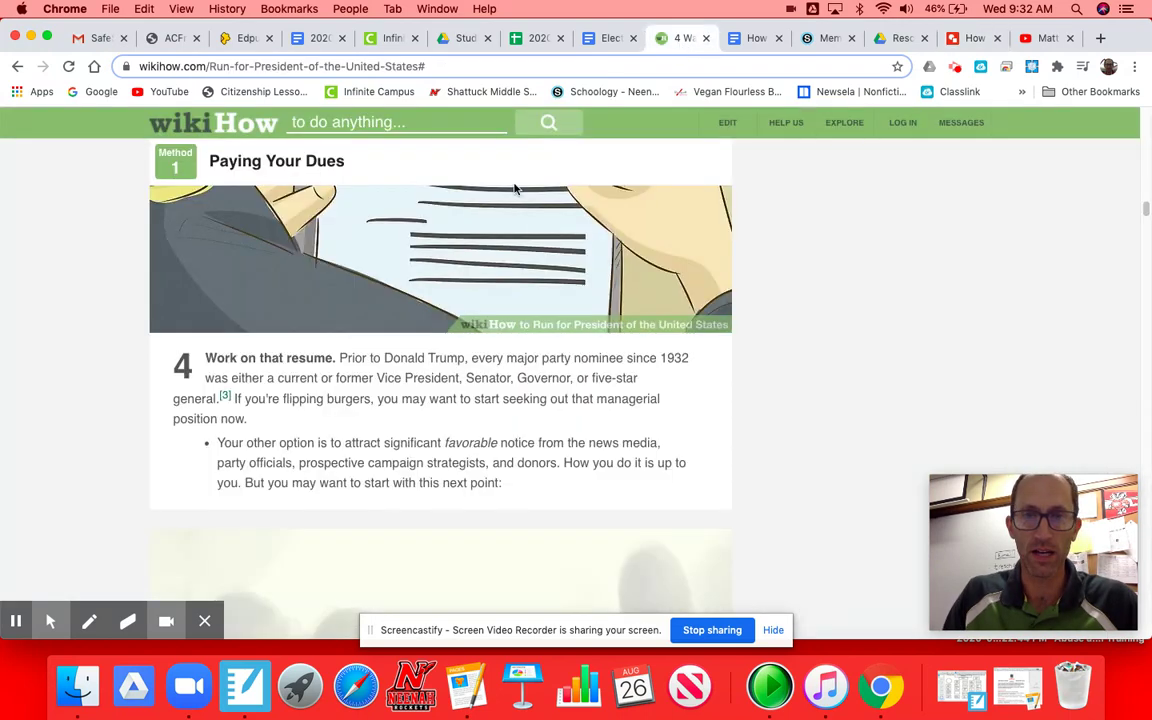
{"action": "left_click", "coordinate": [349, 323]}
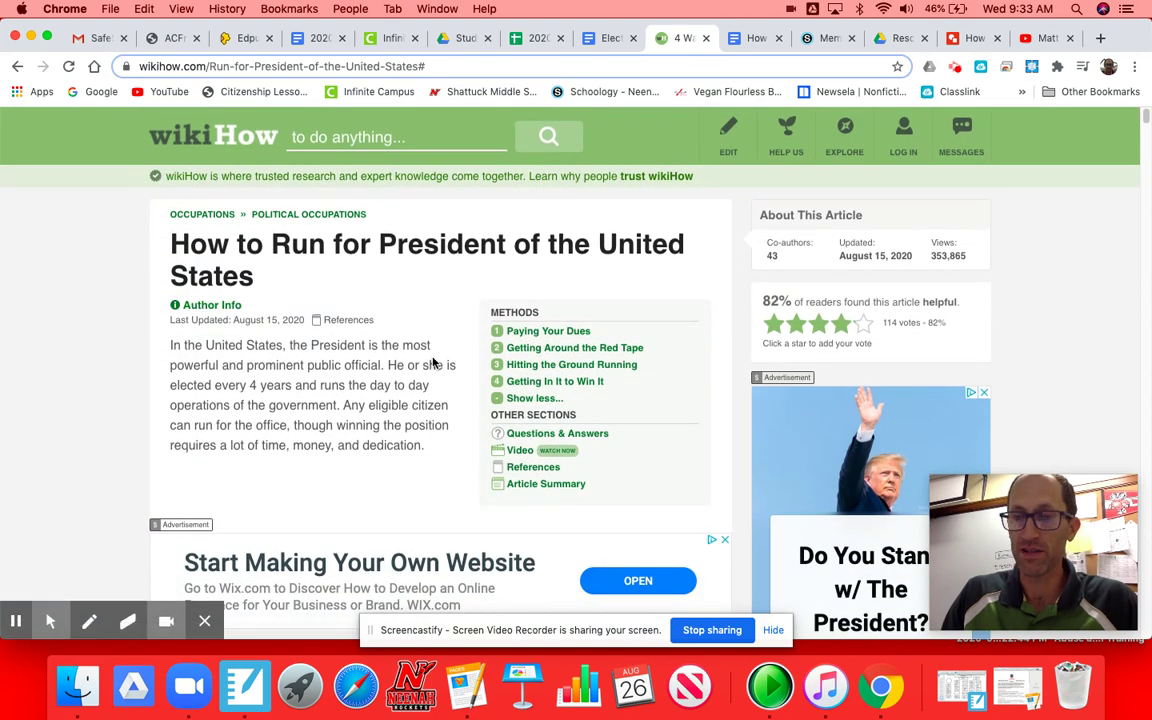
{"action": "scroll", "coordinate": [433, 362], "scroll_direction": "down", "scroll_amount": 5}
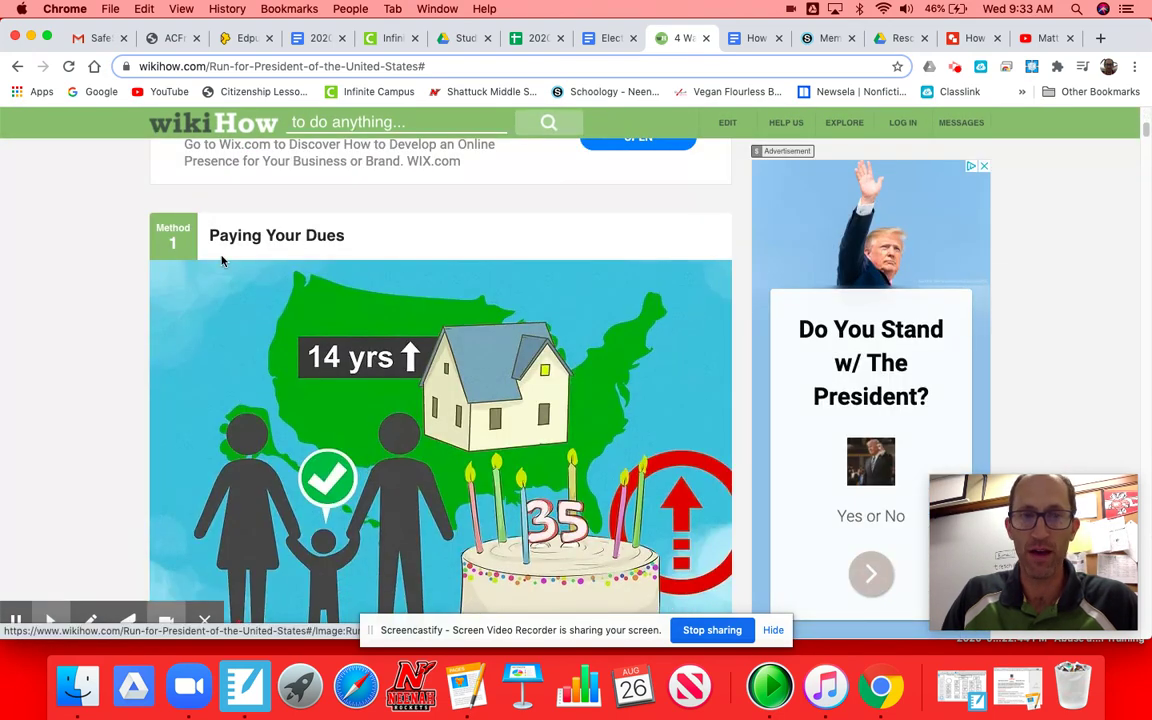
{"action": "scroll", "coordinate": [296, 357], "scroll_direction": "down", "scroll_amount": 5}
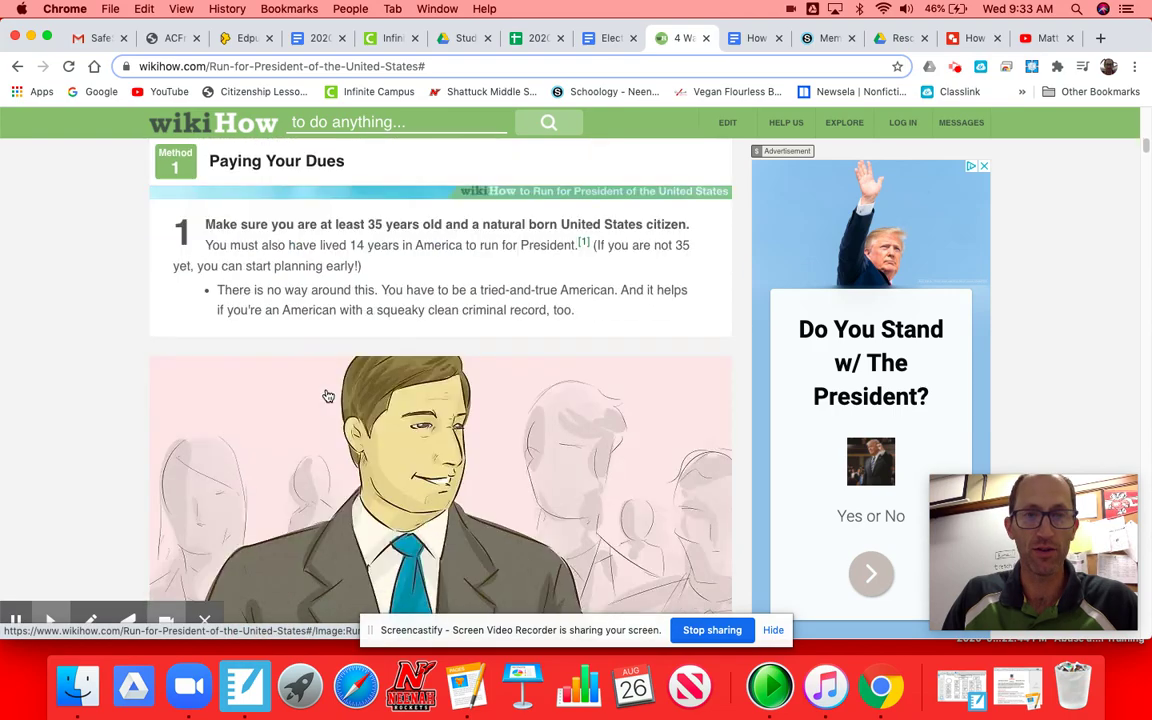
{"action": "scroll", "coordinate": [328, 397], "scroll_direction": "down", "scroll_amount": 15}
{"action": "scroll", "coordinate": [328, 397], "scroll_direction": "down", "scroll_amount": 15}
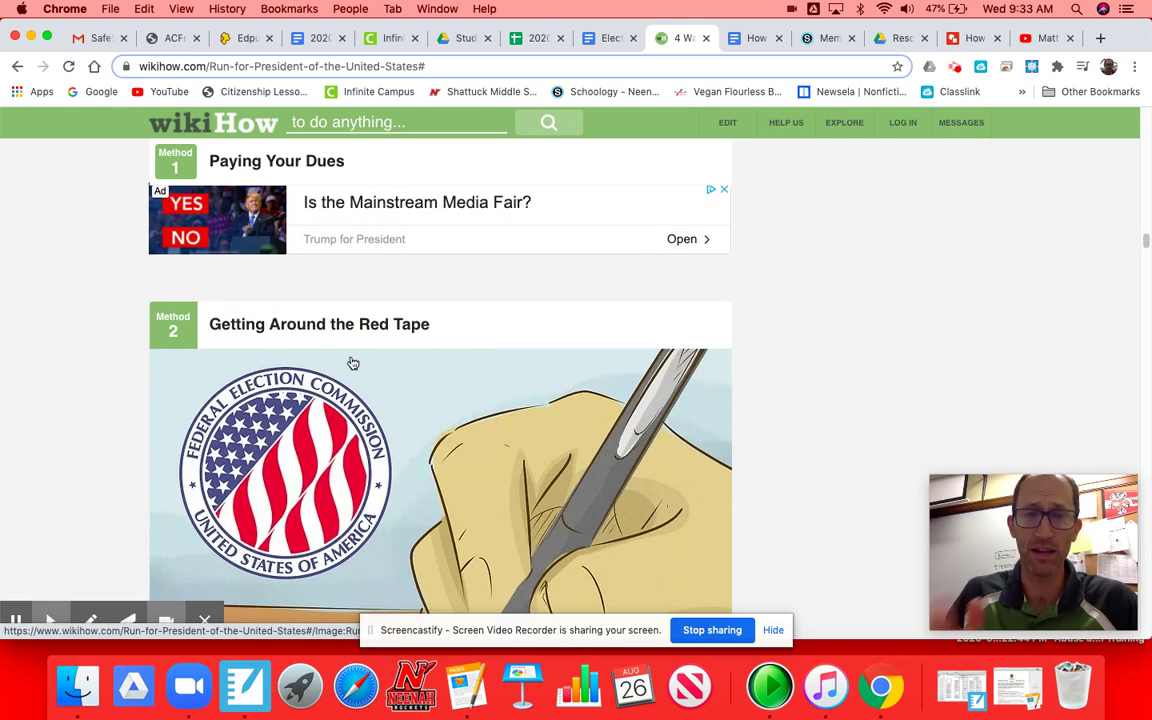
{"action": "scroll", "coordinate": [352, 363], "scroll_direction": "up", "scroll_amount": 8}
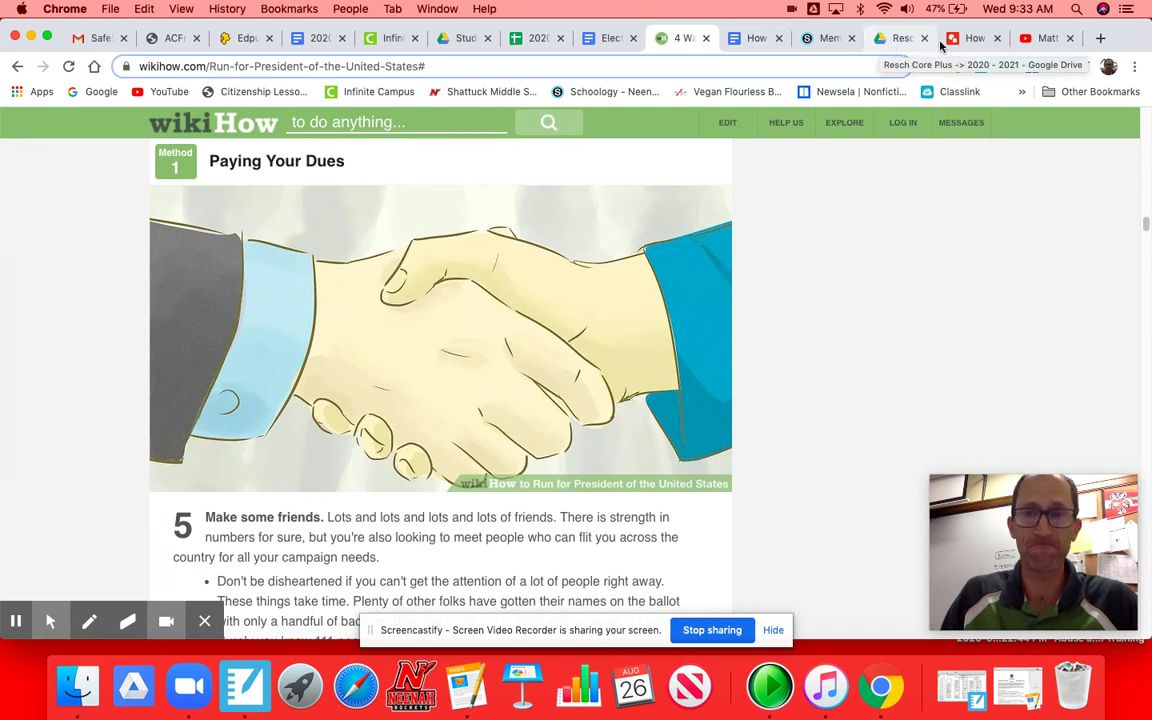
- Return to the drawing, label the rectangle "Method 1" and place three copies of it in a row to its right
{"action": "left_click", "coordinate": [975, 38]}
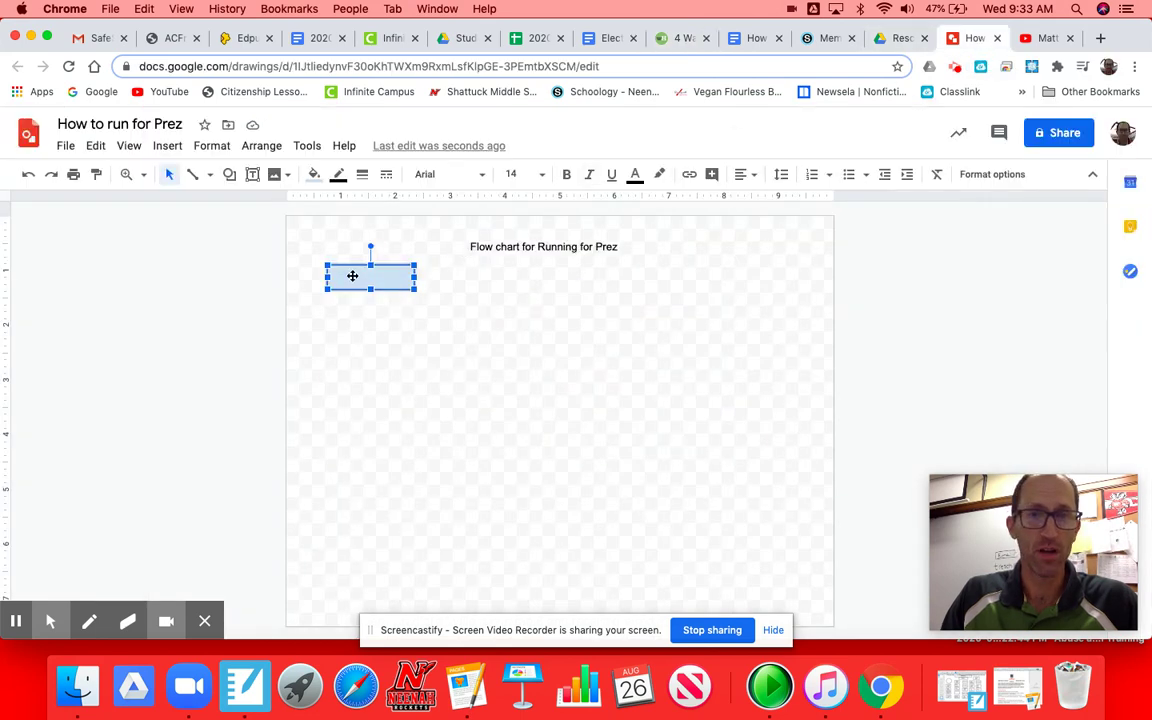
{"action": "double_click", "coordinate": [352, 278]}
{"action": "type", "text": "Method 1"}
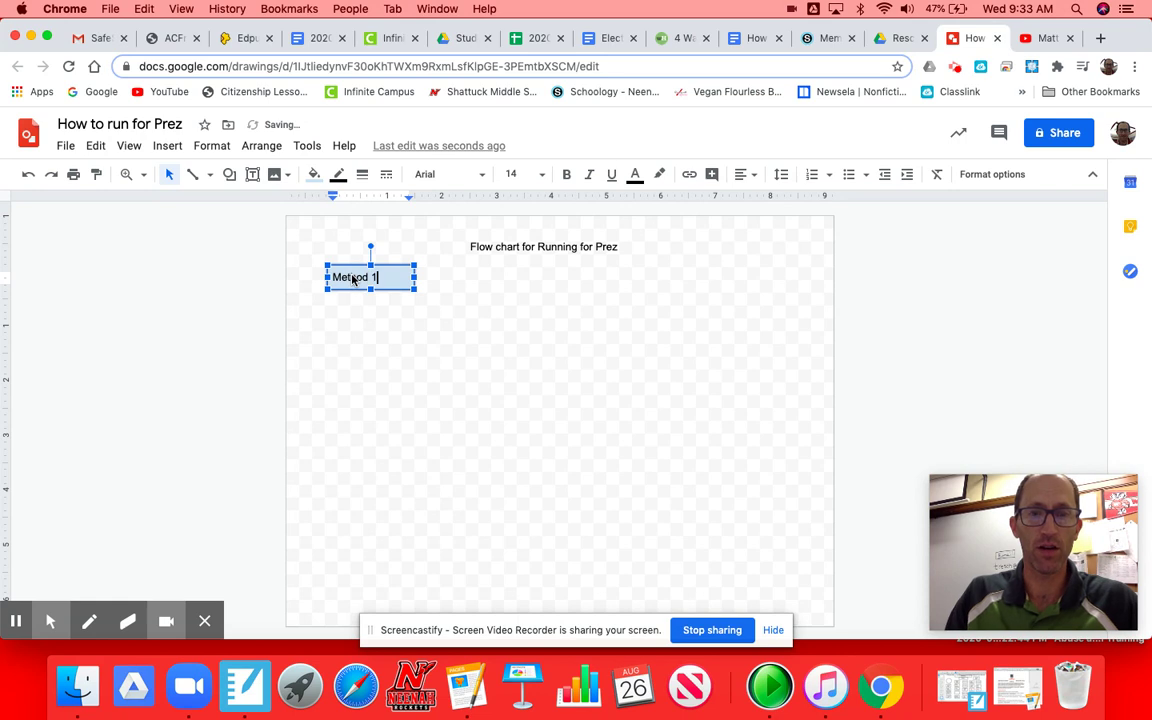
{"action": "left_click", "coordinate": [450, 278]}
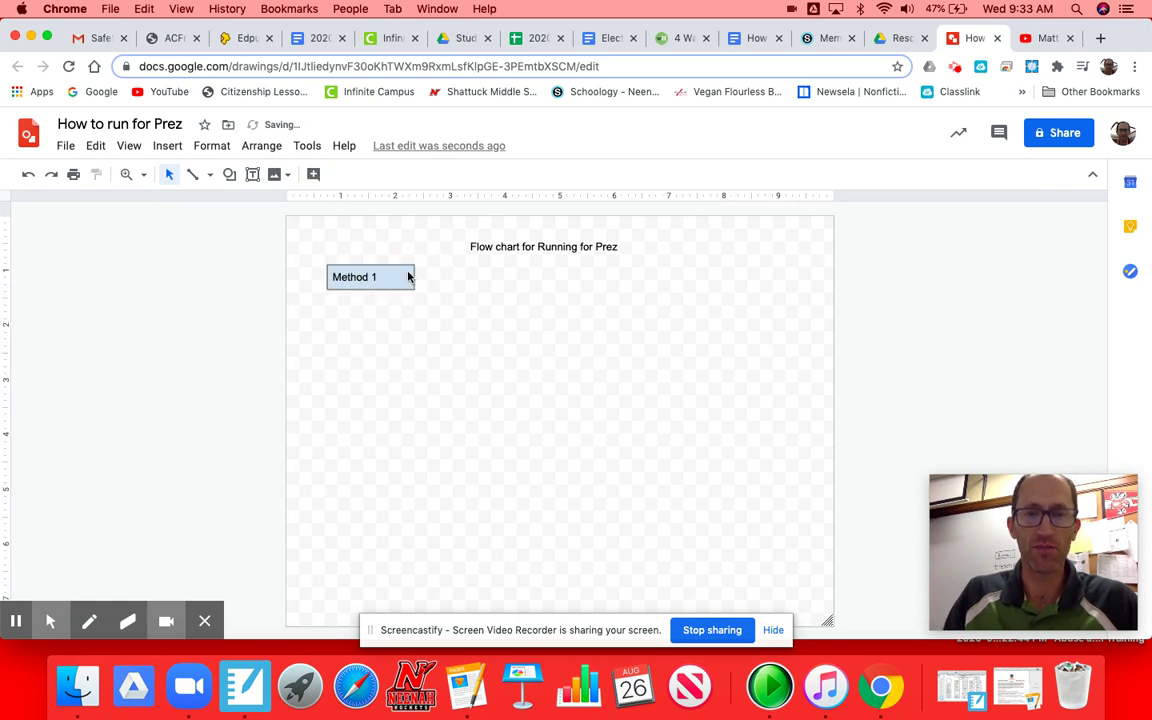
{"action": "left_click", "coordinate": [407, 275]}
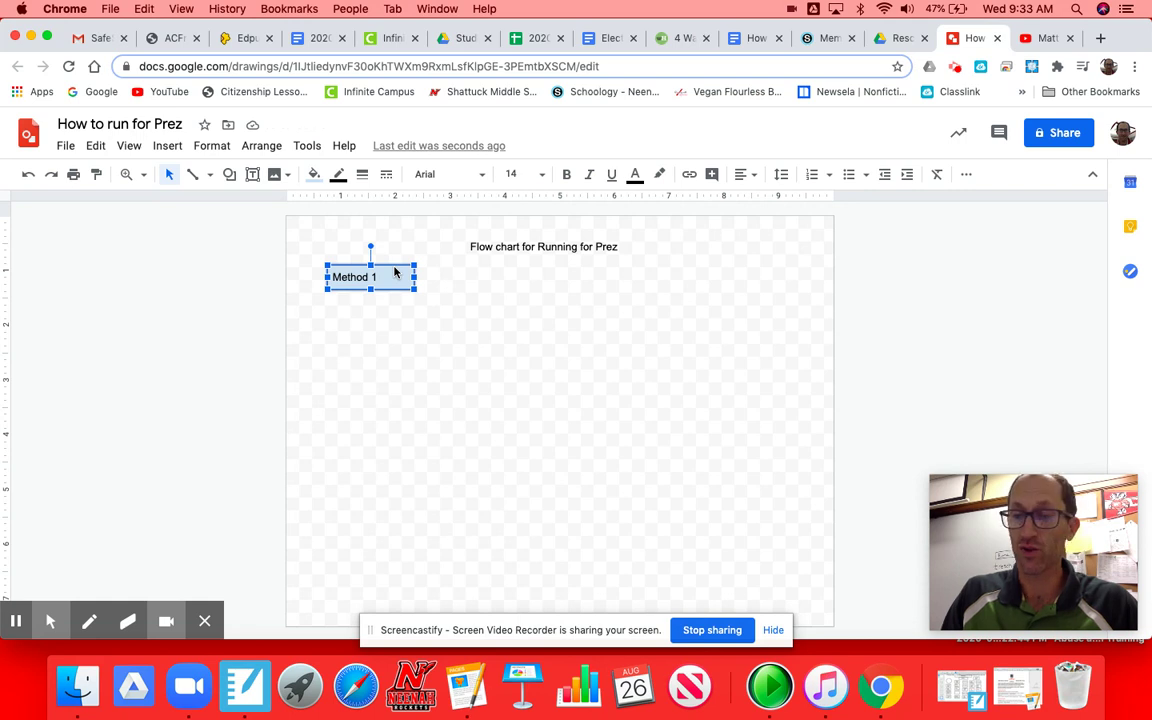
{"action": "left_click_drag", "start_coordinate": [395, 271], "coordinate": [728, 282]}
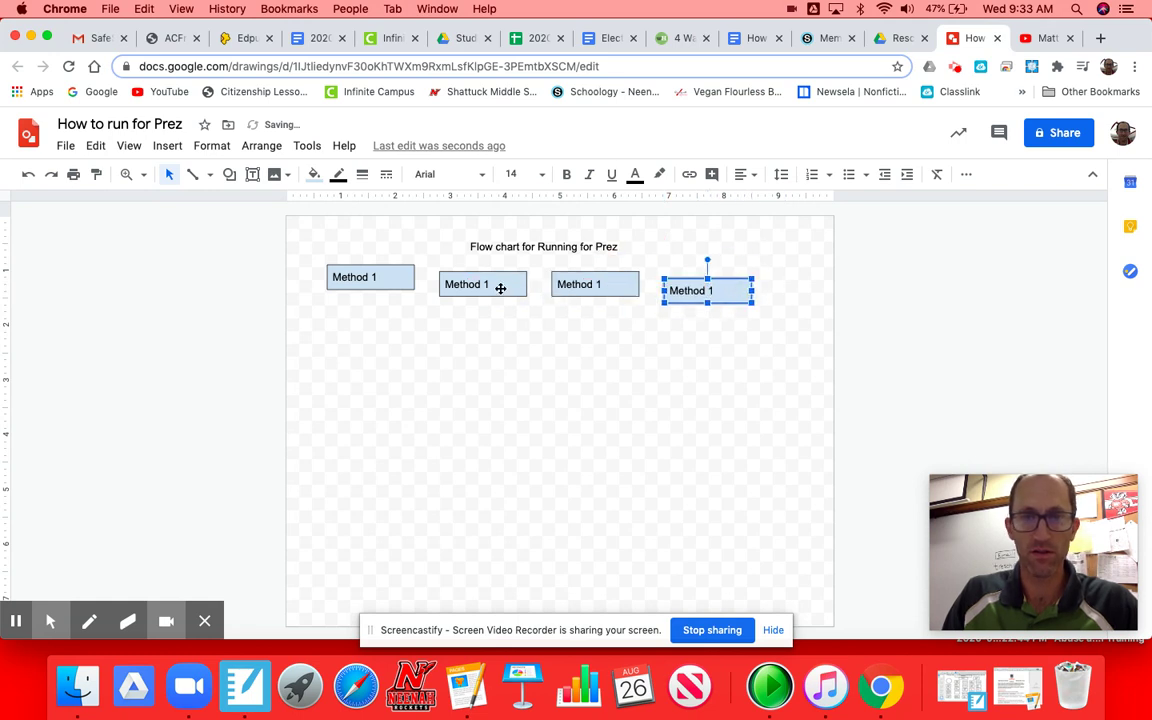
- Relabel the three copied boxes, from left to right, as "Method 2", "Method 3" and "Method 4"
{"action": "left_click", "coordinate": [489, 286]}
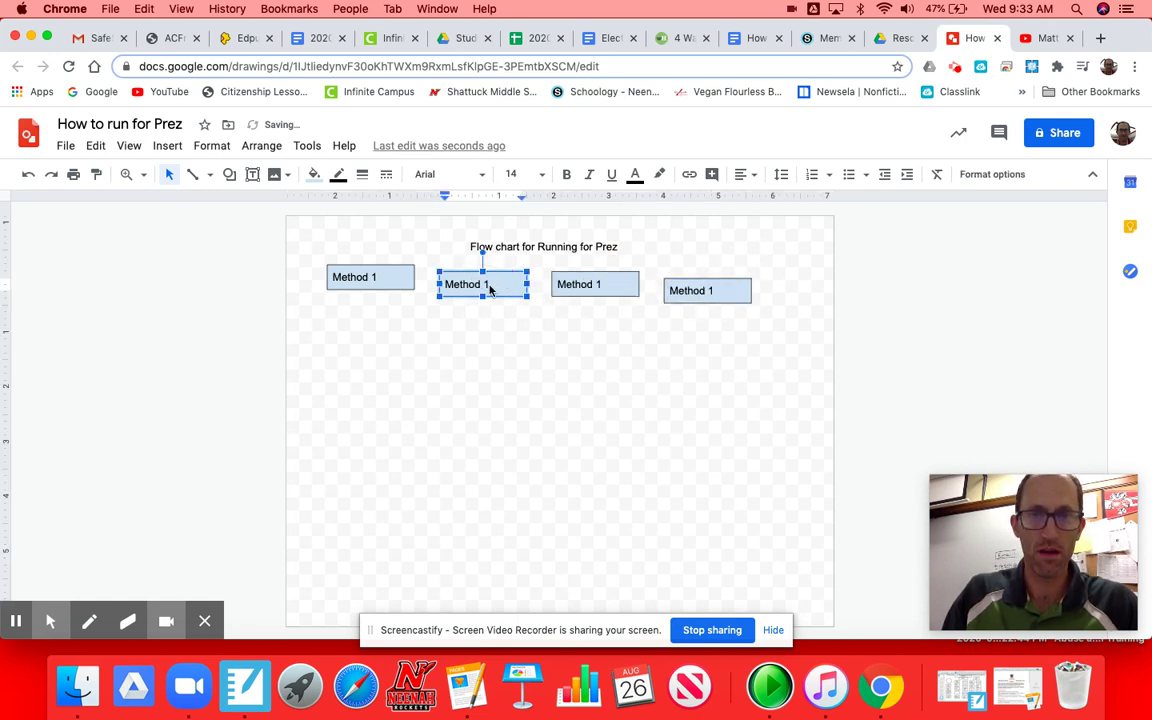
{"action": "left_click", "coordinate": [491, 285]}
{"action": "left_click_drag", "start_coordinate": [491, 284], "coordinate": [486, 284]}
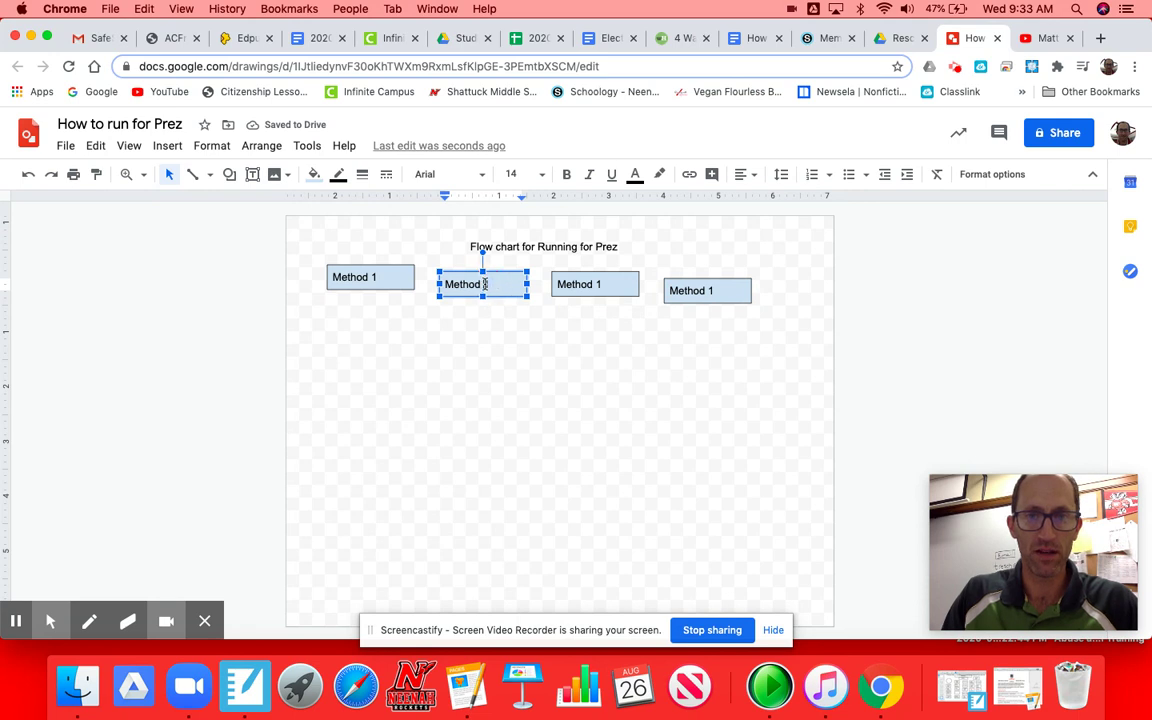
{"action": "key", "text": "BackSpace"}
{"action": "type", "text": "2"}
{"action": "left_click", "coordinate": [600, 283]}
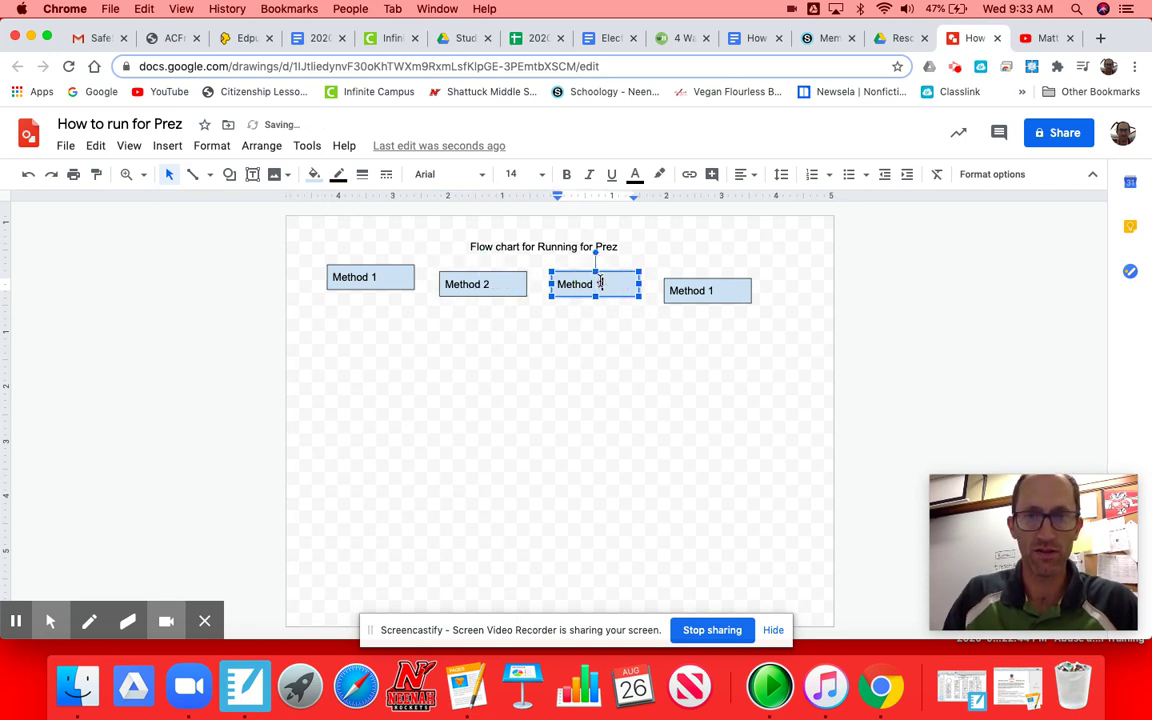
{"action": "key", "text": "BackSpace"}
{"action": "type", "text": "3"}
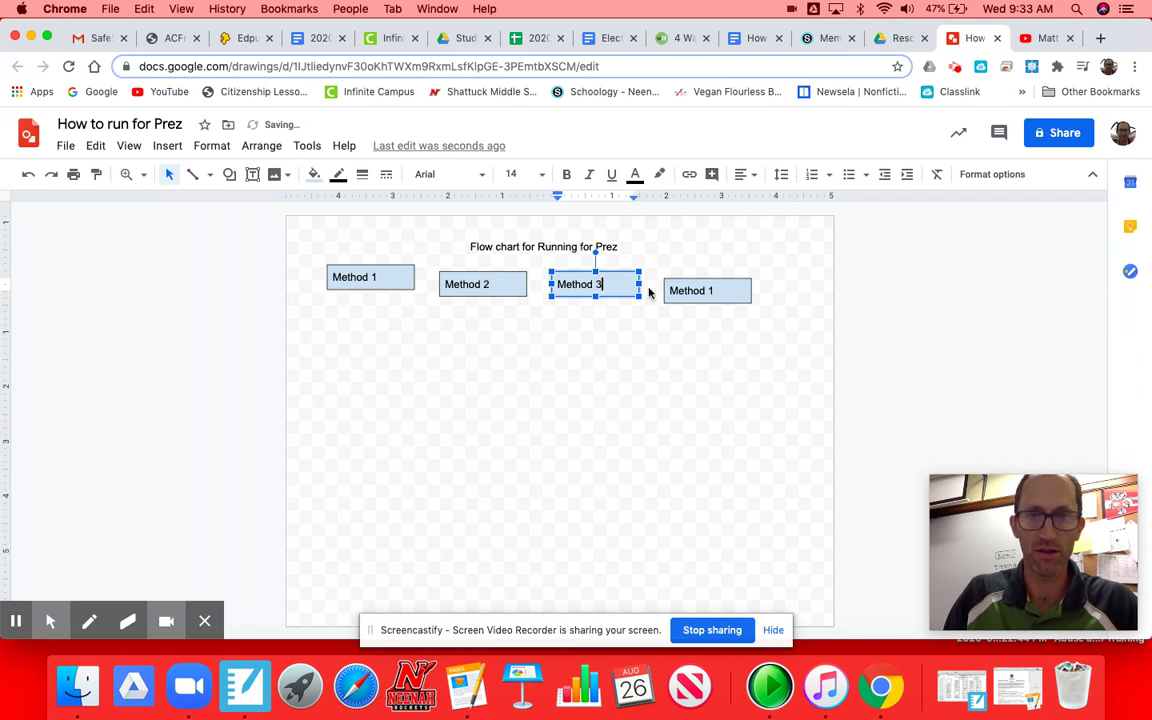
{"action": "left_click", "coordinate": [712, 288]}
{"action": "key", "text": "BackSpace"}
{"action": "type", "text": "4"}
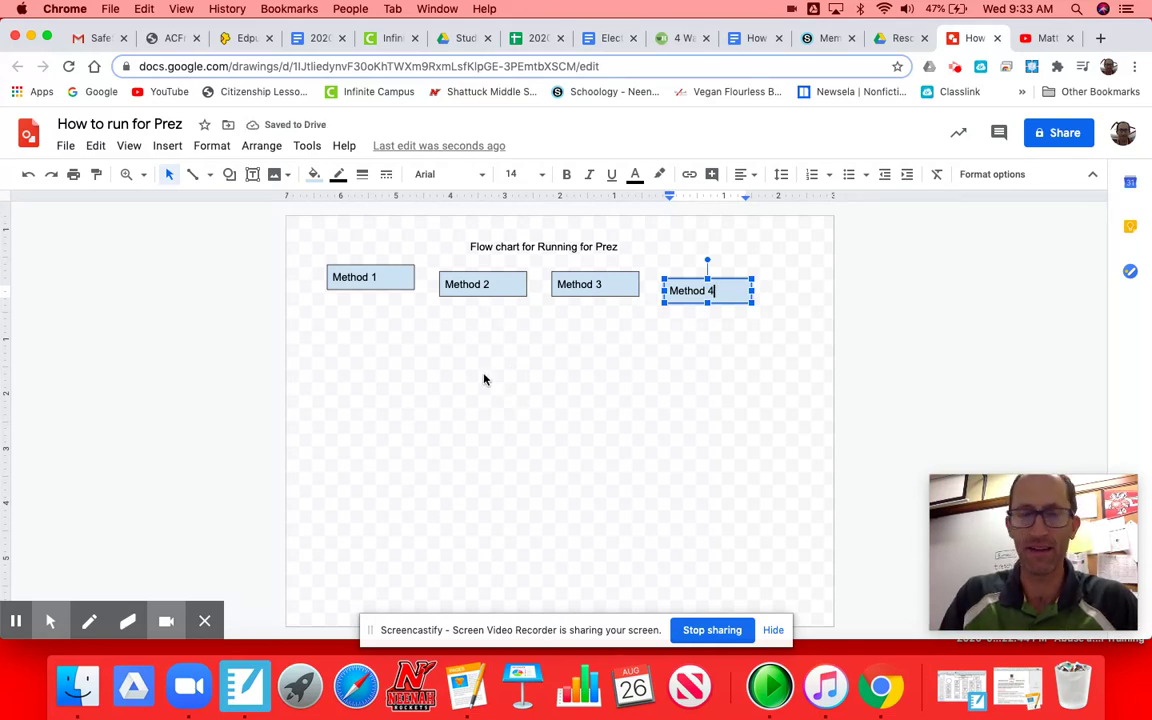
- Draw a small downward block arrow centred just below the Method 1 box
{"action": "left_click", "coordinate": [229, 175]}
{"action": "mouse_move", "coordinate": [245, 229]}
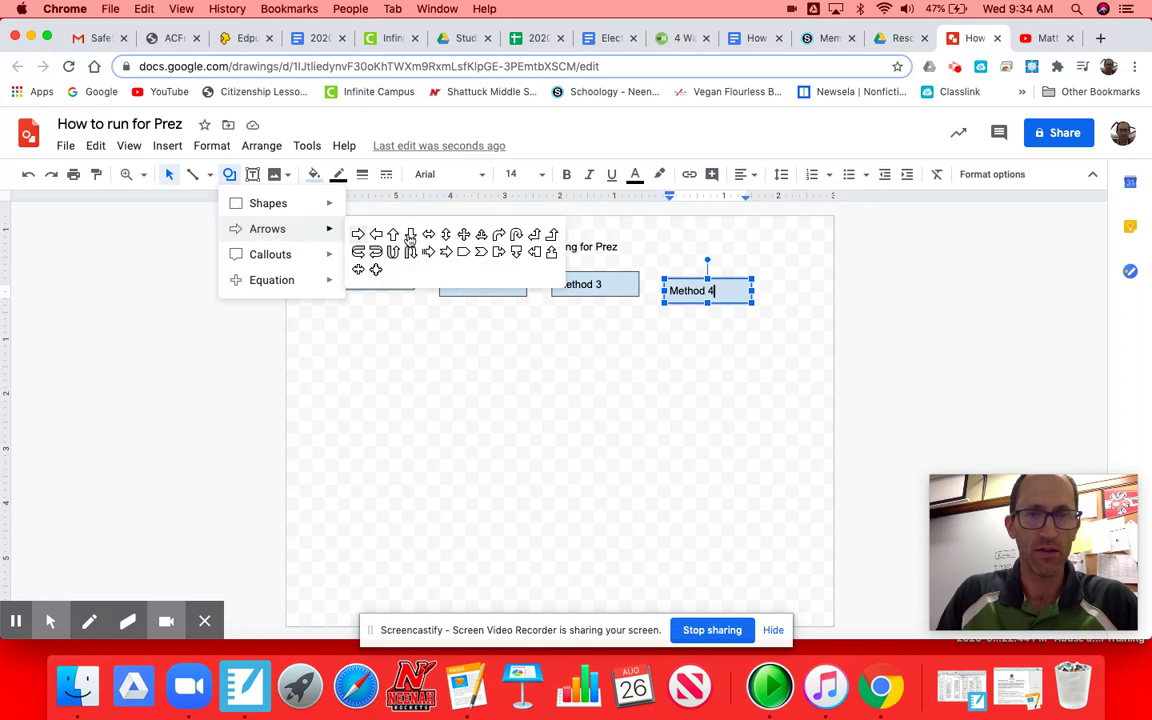
{"action": "left_click", "coordinate": [362, 236]}
{"action": "left_click_drag", "start_coordinate": [362, 298], "coordinate": [376, 314]}
{"action": "left_click", "coordinate": [409, 329]}
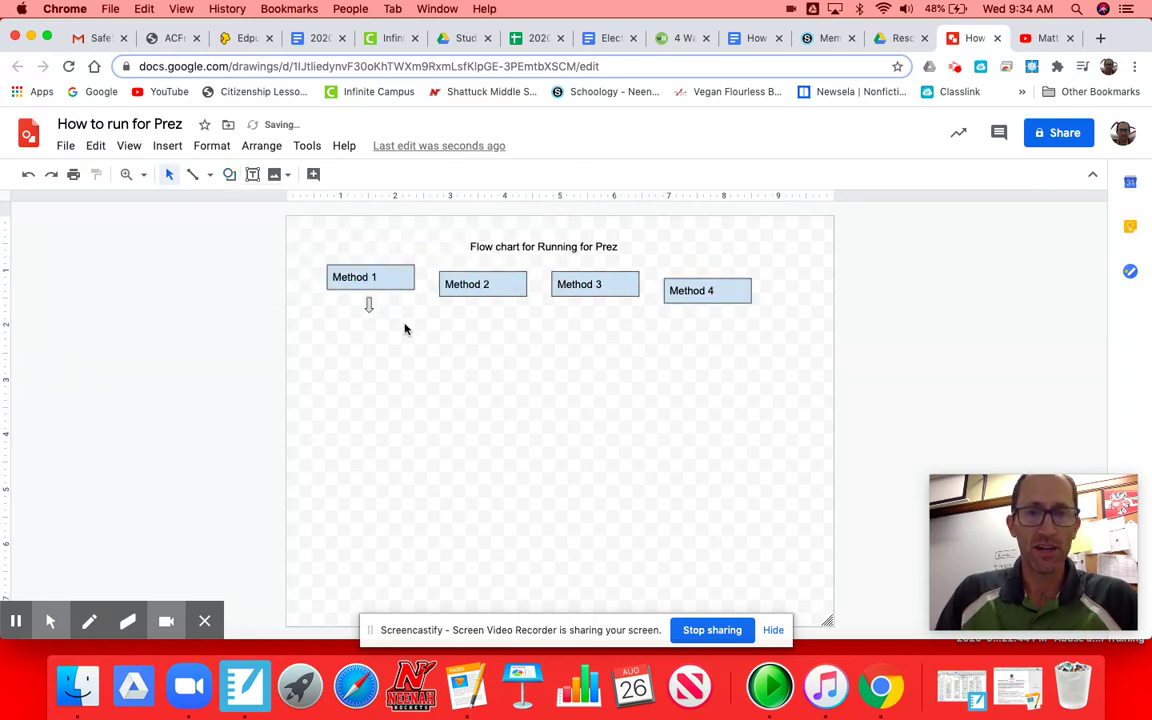
- Draw a smaller rectangle about 1 inch wide and 0.3 inches high directly below the arrow under Method 1
{"action": "left_click", "coordinate": [230, 176]}
{"action": "left_click", "coordinate": [268, 205]}
{"action": "left_click", "coordinate": [359, 210]}
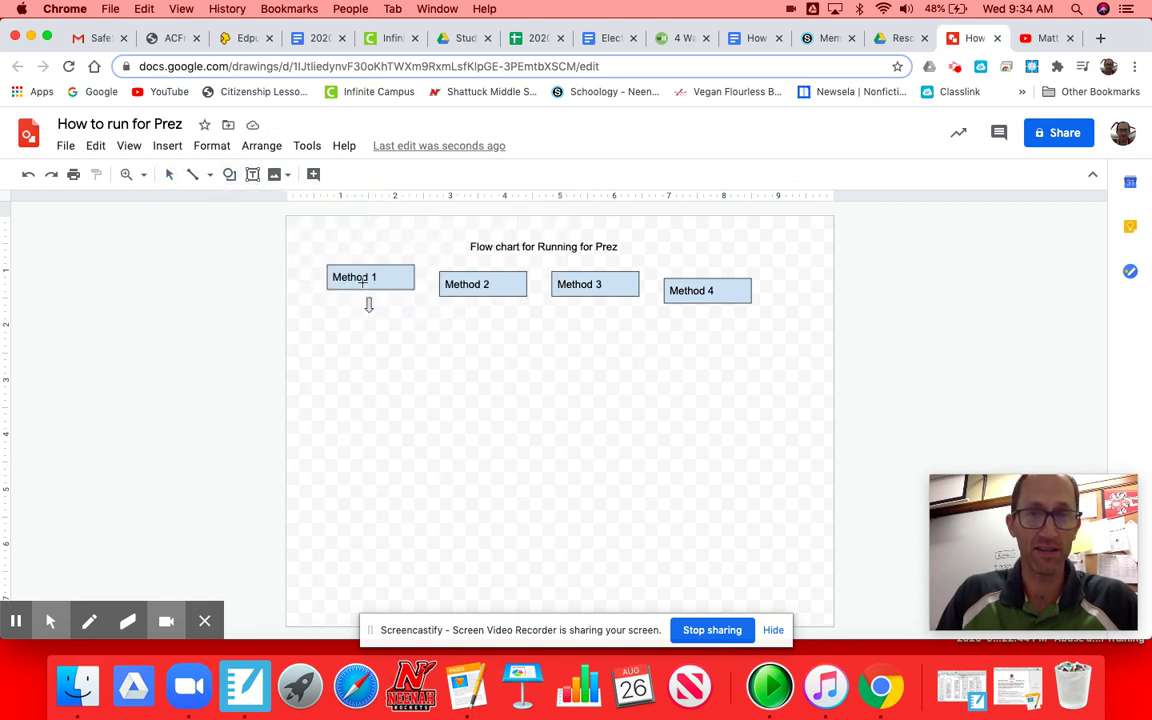
{"action": "left_click_drag", "start_coordinate": [344, 327], "coordinate": [398, 347]}
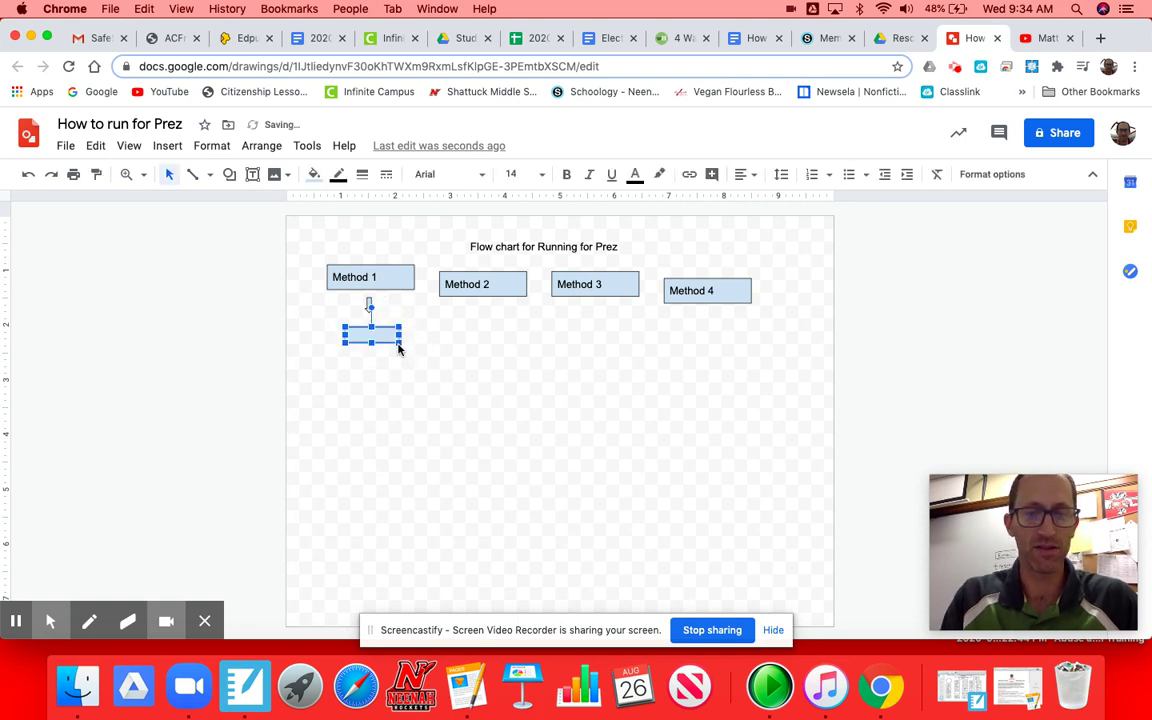
- Label the small box under Method 1 "35+, live in the US for 14+ yrs"
{"action": "type", "text": "35"}
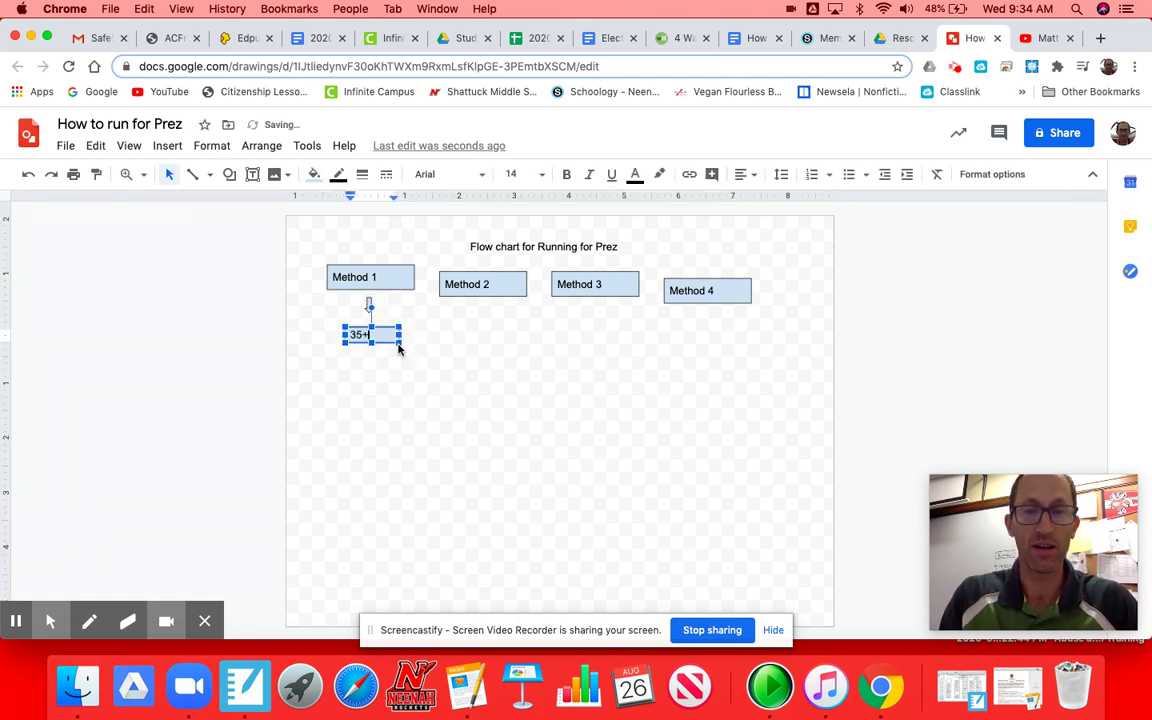
{"action": "type", "text": "+"}
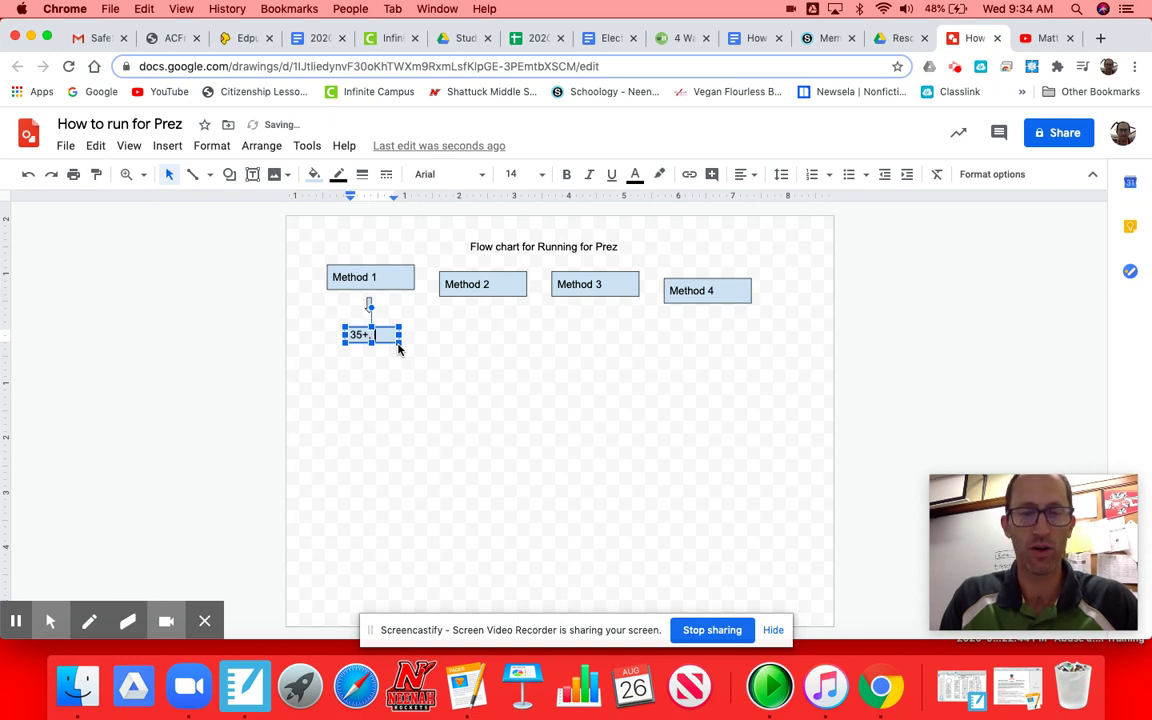
{"action": "type", "text": " live in the US for 14"}
{"action": "key", "text": "BackSpace"}
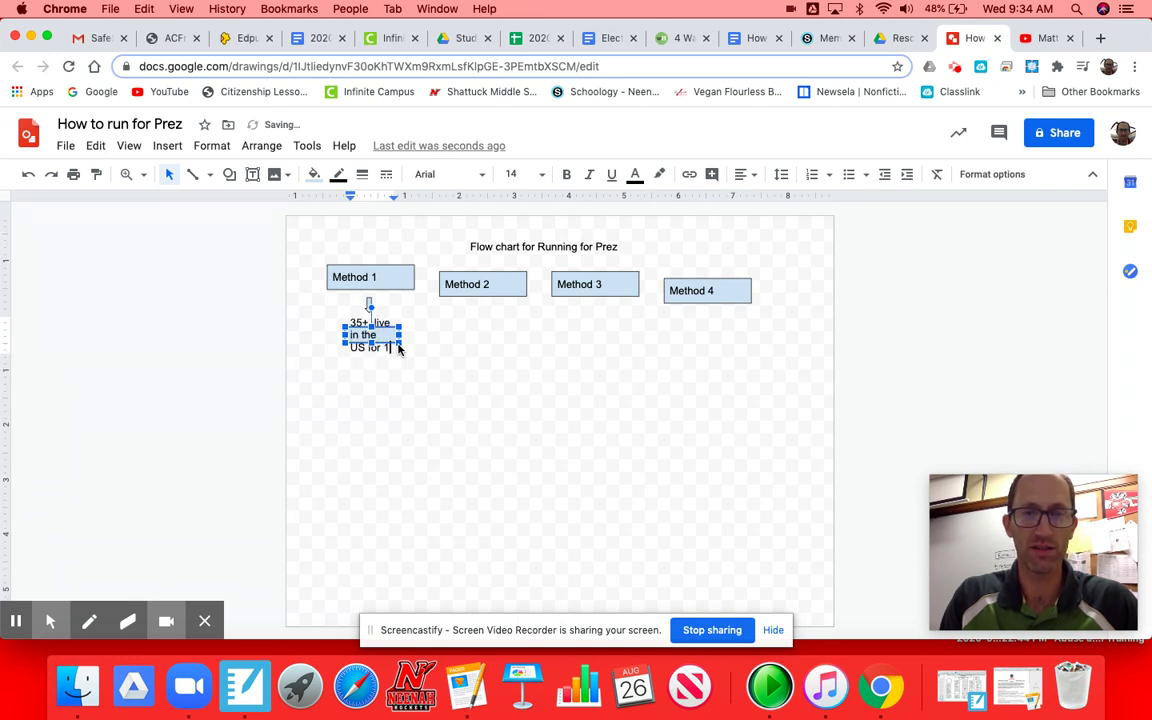
{"action": "type", "text": "14"}
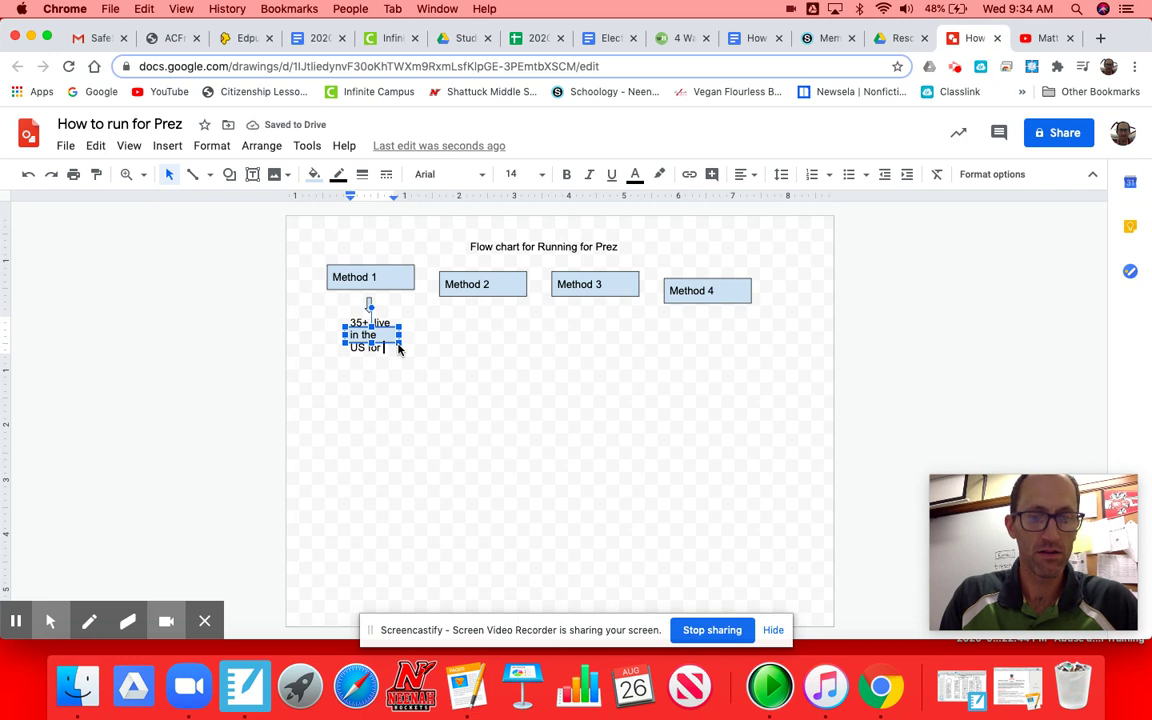
{"action": "type", "text": "+ yr"}
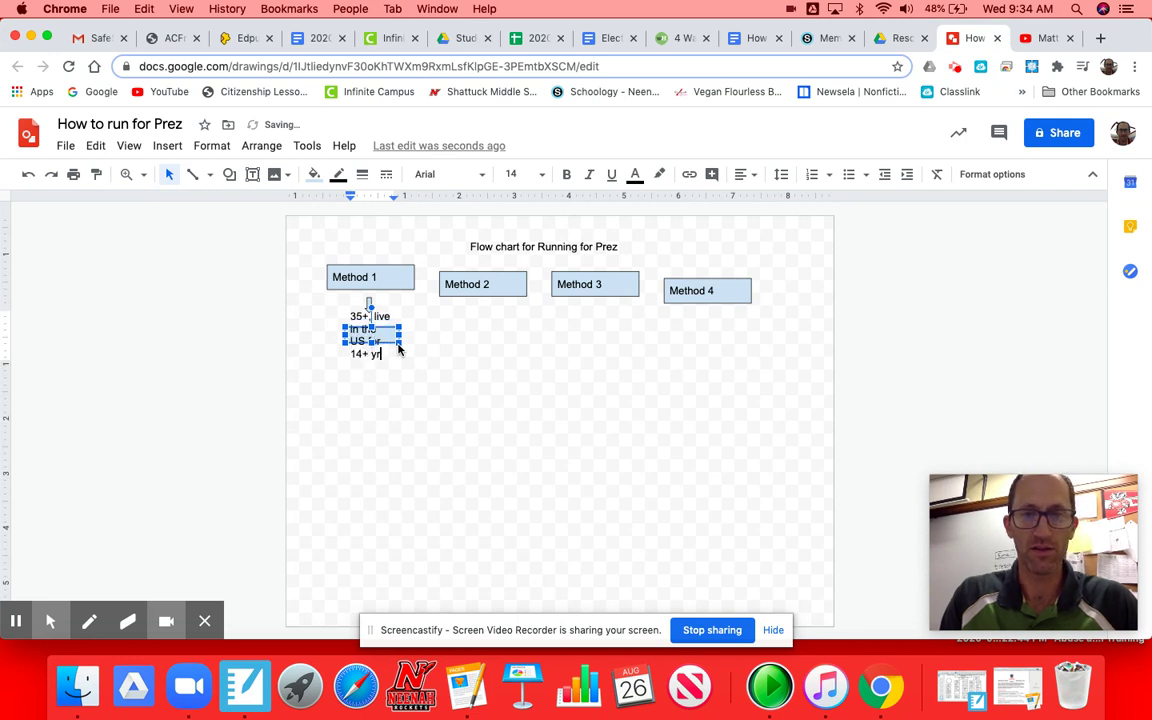
{"action": "type", "text": "s"}
{"action": "left_click", "coordinate": [453, 373]}
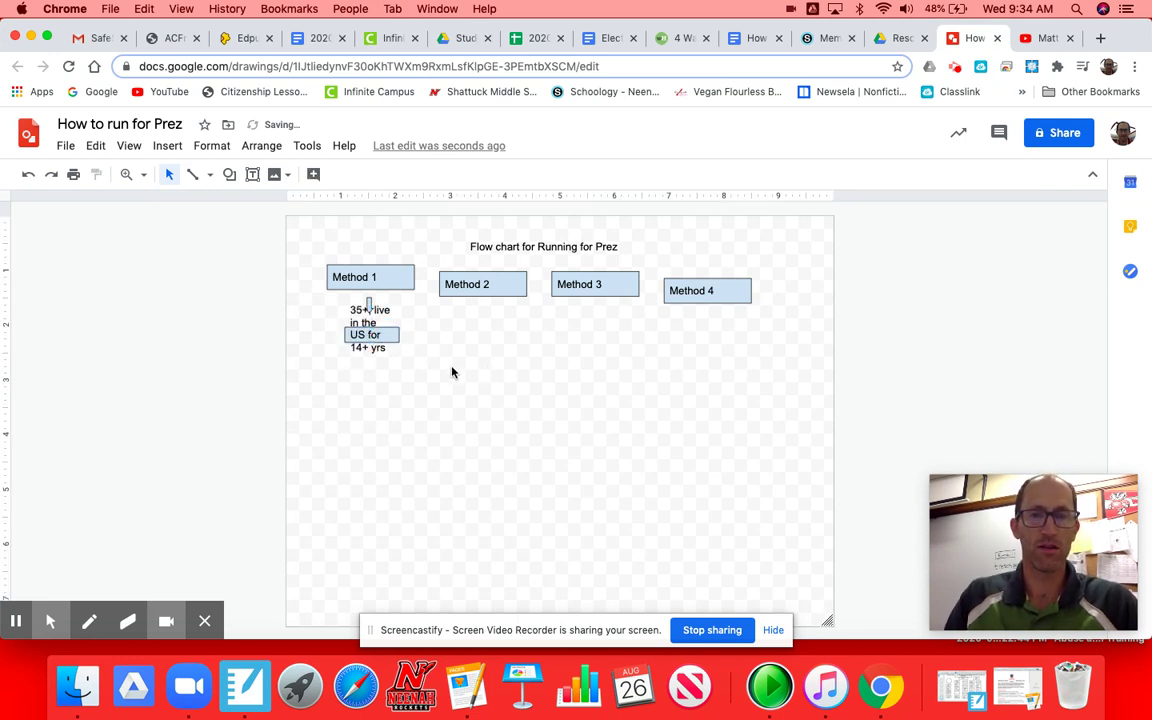
- Enlarge the small box under Method 1 up and to the left, to about 1.3 by 0.5 inches, aligning its left edge with the Method 1 box
{"action": "left_click", "coordinate": [376, 325]}
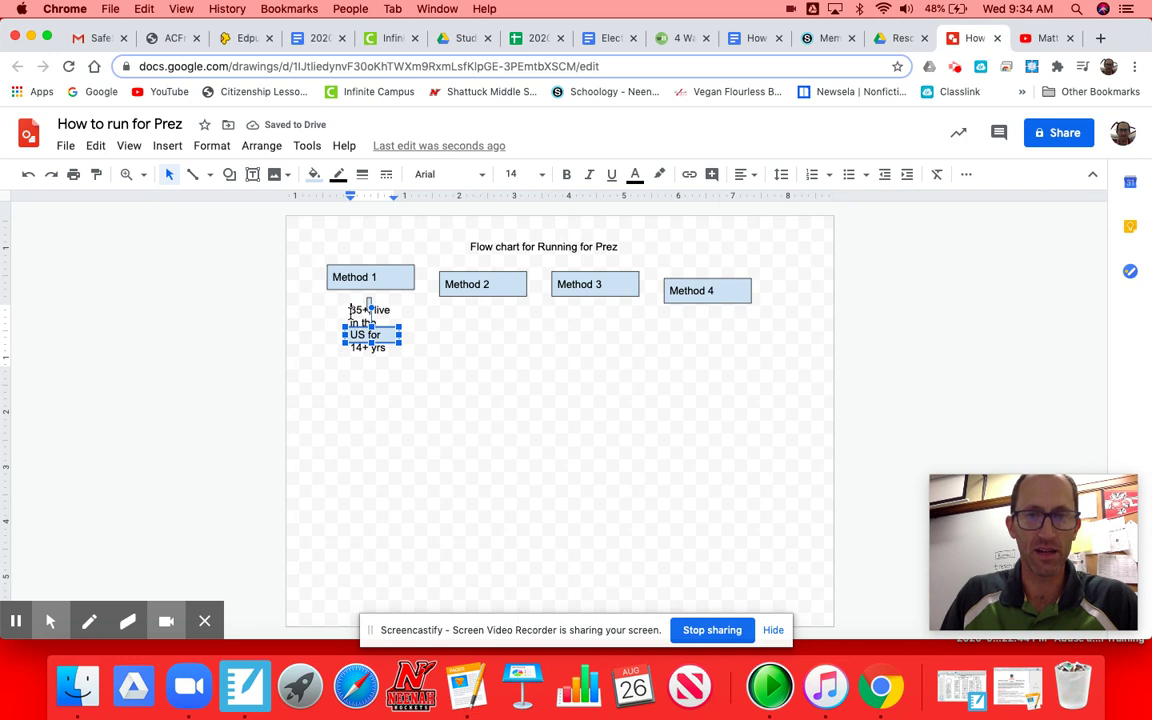
{"action": "double_click", "coordinate": [352, 310]}
{"action": "left_click_drag", "start_coordinate": [343, 327], "coordinate": [327, 312]}
{"action": "left_click", "coordinate": [422, 371]}
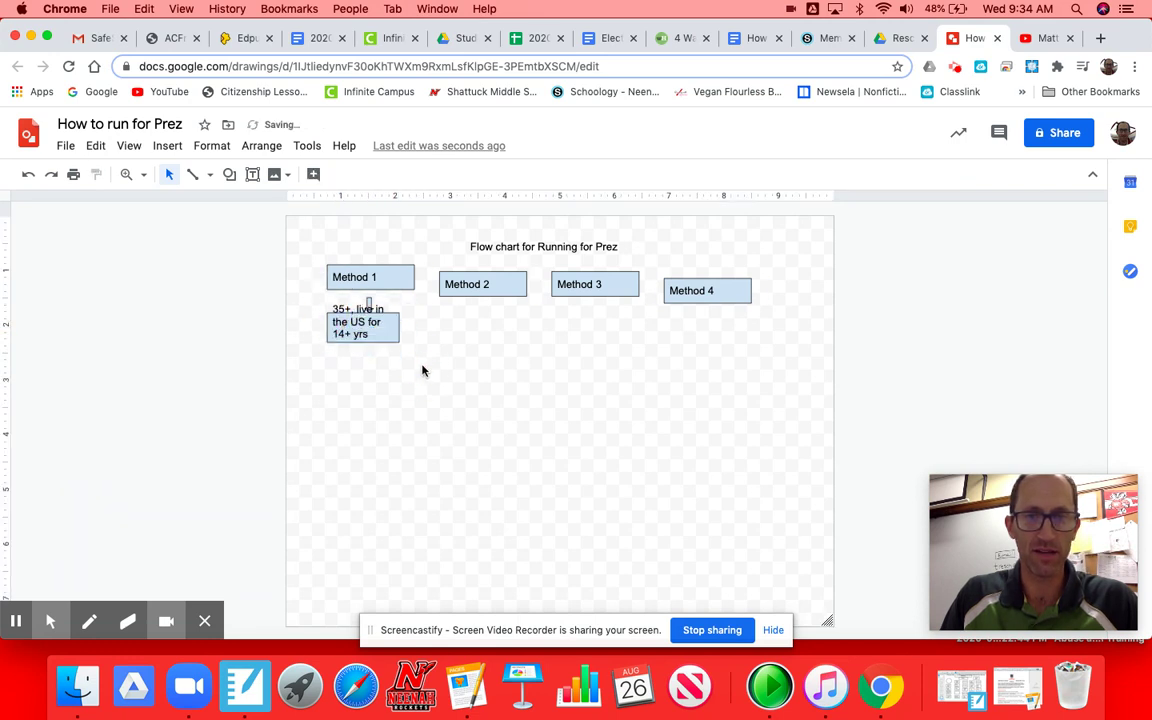
- Set all the text in the small box under Method 1 to font size 9
{"action": "left_click", "coordinate": [365, 333]}
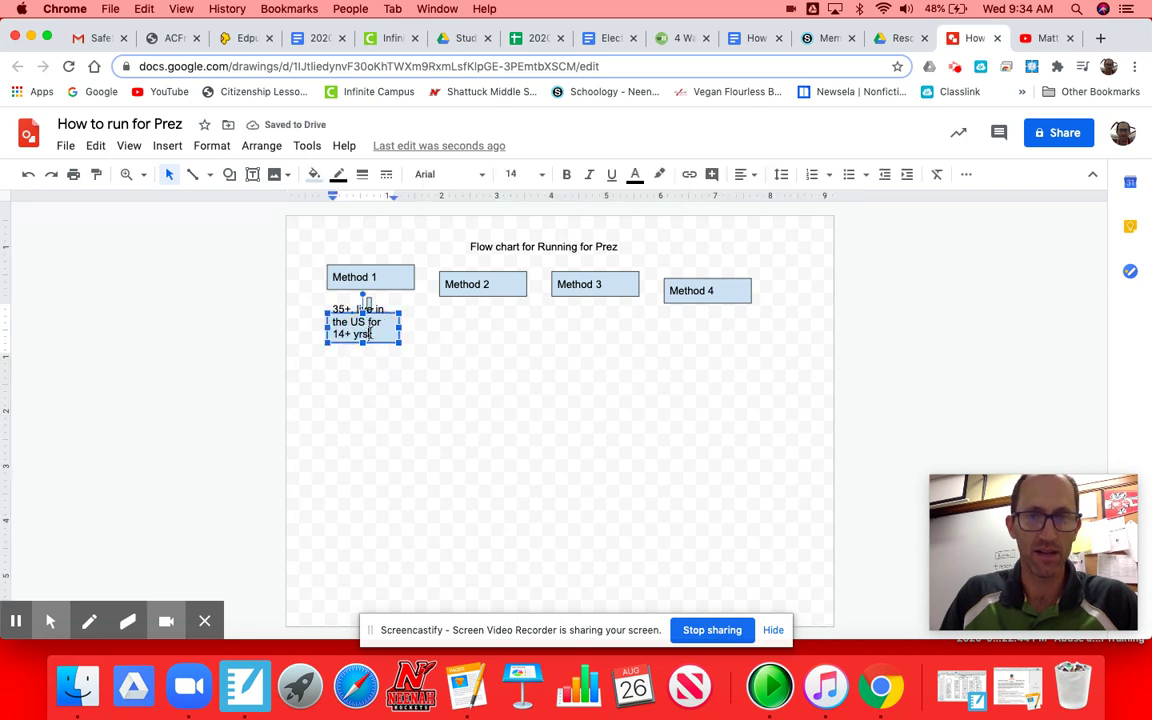
{"action": "triple_click", "coordinate": [330, 305]}
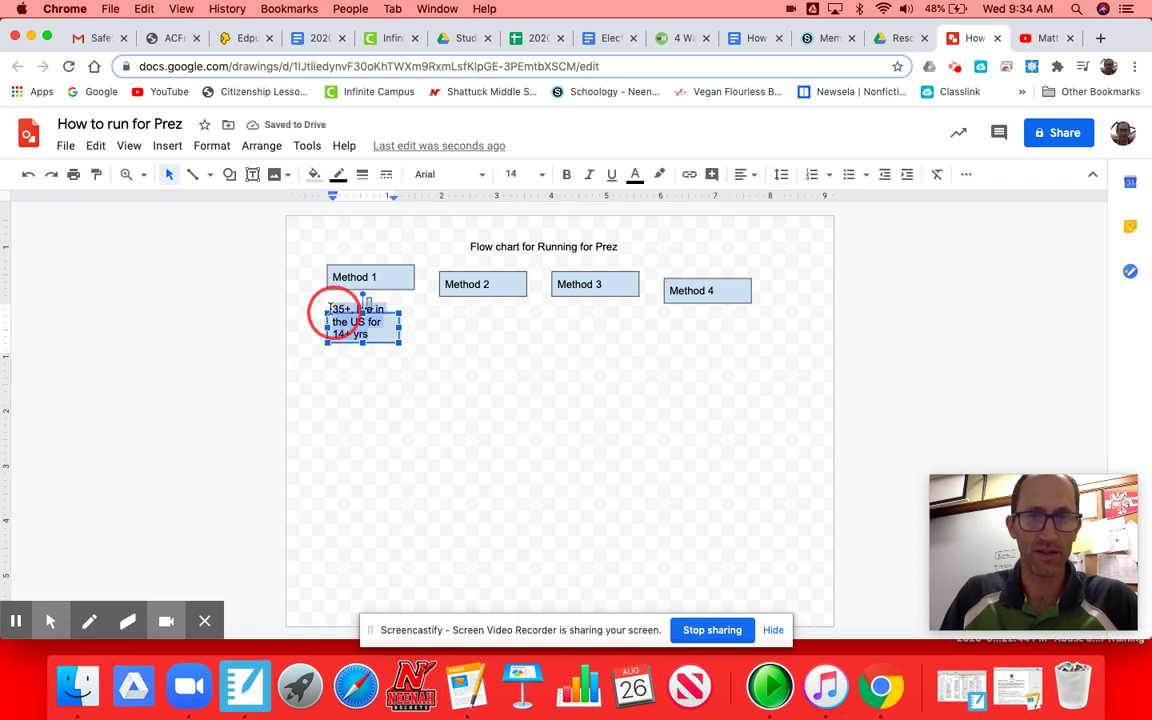
{"action": "left_click", "coordinate": [512, 174]}
{"action": "left_click", "coordinate": [519, 284]}
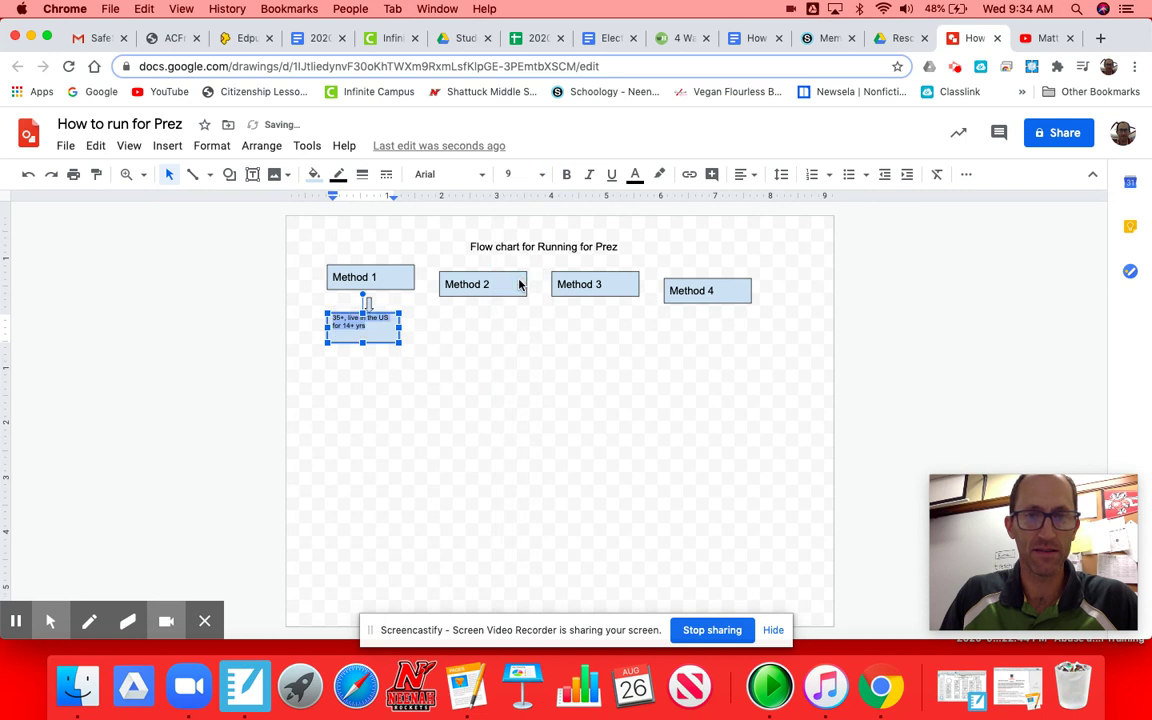
{"action": "left_click", "coordinate": [504, 355]}
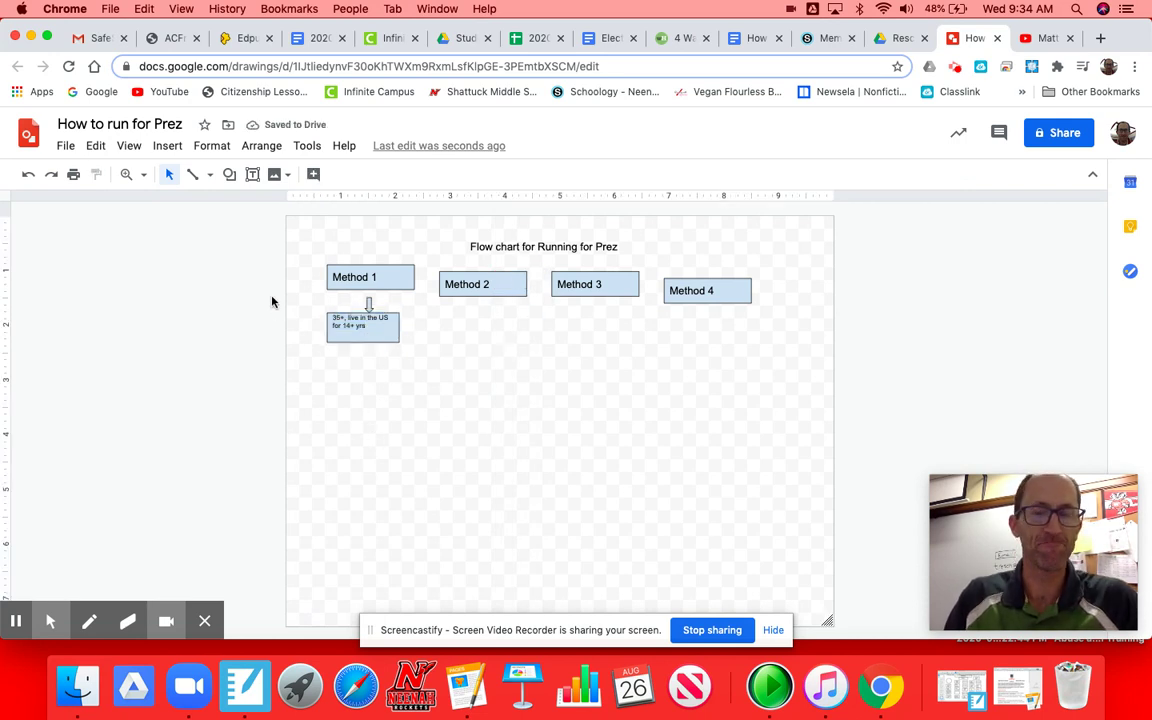
- Draw a rectangle about 1.4 by 0.7 inches below the age and residency box and place three copies of it in a column beneath
{"action": "left_click", "coordinate": [229, 174]}
{"action": "mouse_move", "coordinate": [267, 204]}
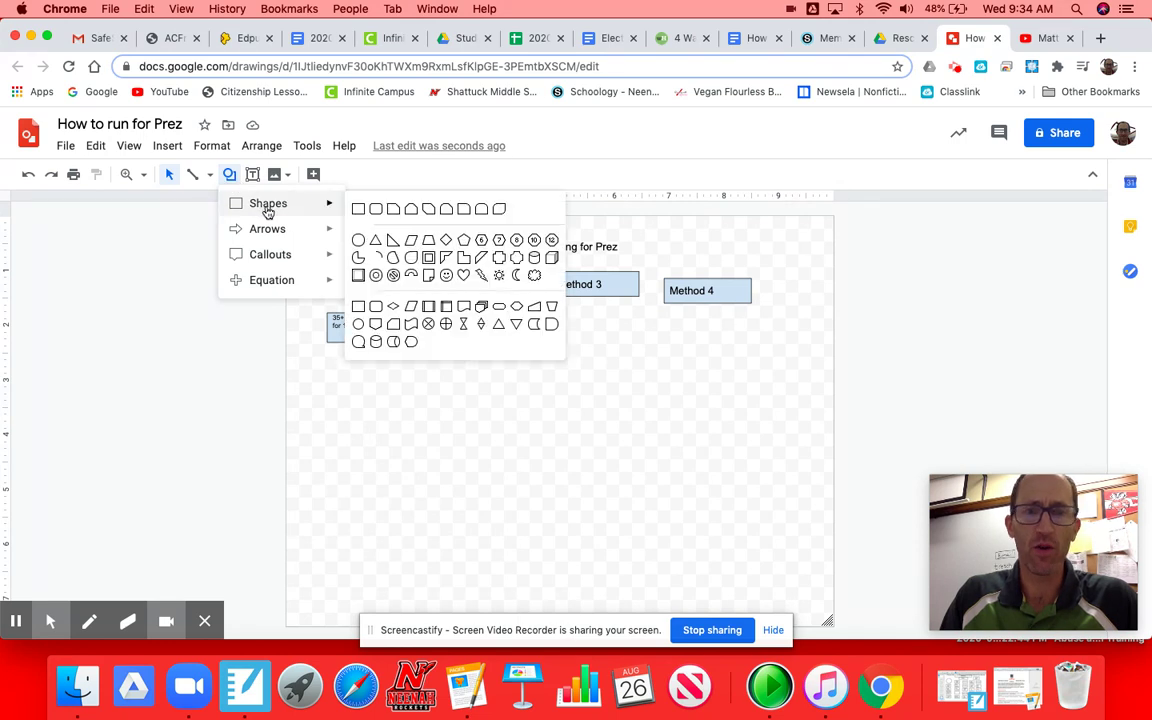
{"action": "left_click", "coordinate": [358, 209]}
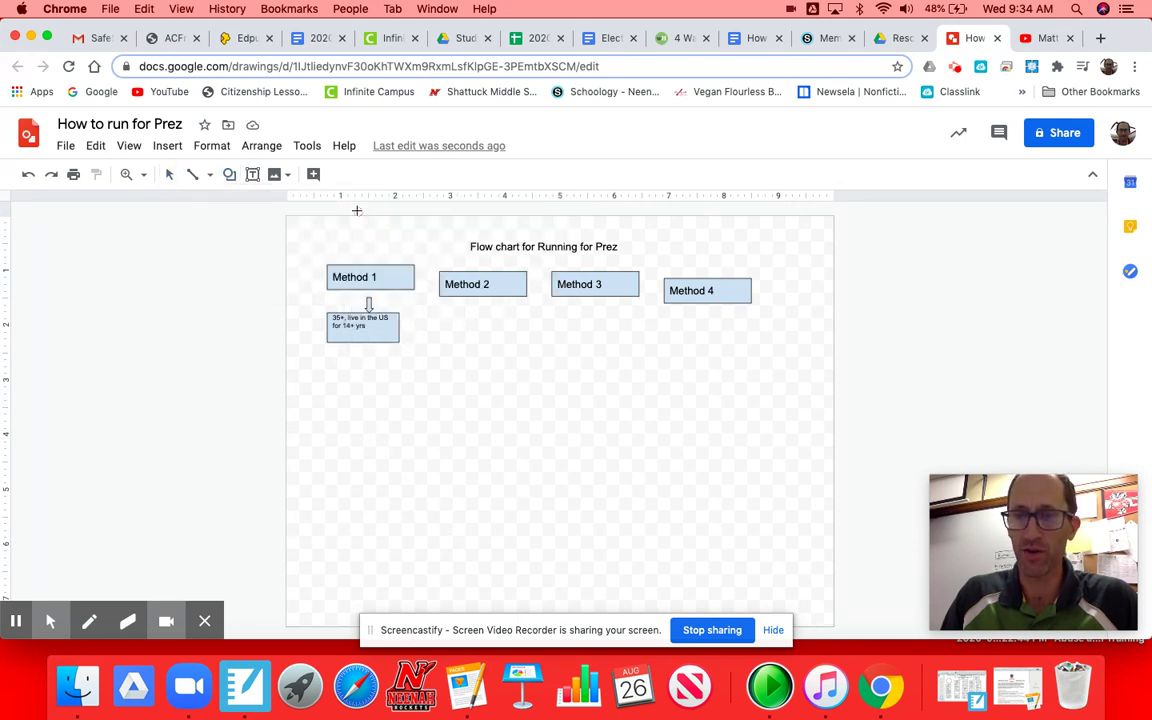
{"action": "left_click_drag", "start_coordinate": [337, 360], "coordinate": [416, 397]}
{"action": "left_click_drag", "start_coordinate": [360, 365], "coordinate": [378, 591]}
{"action": "left_click", "coordinate": [489, 565]}
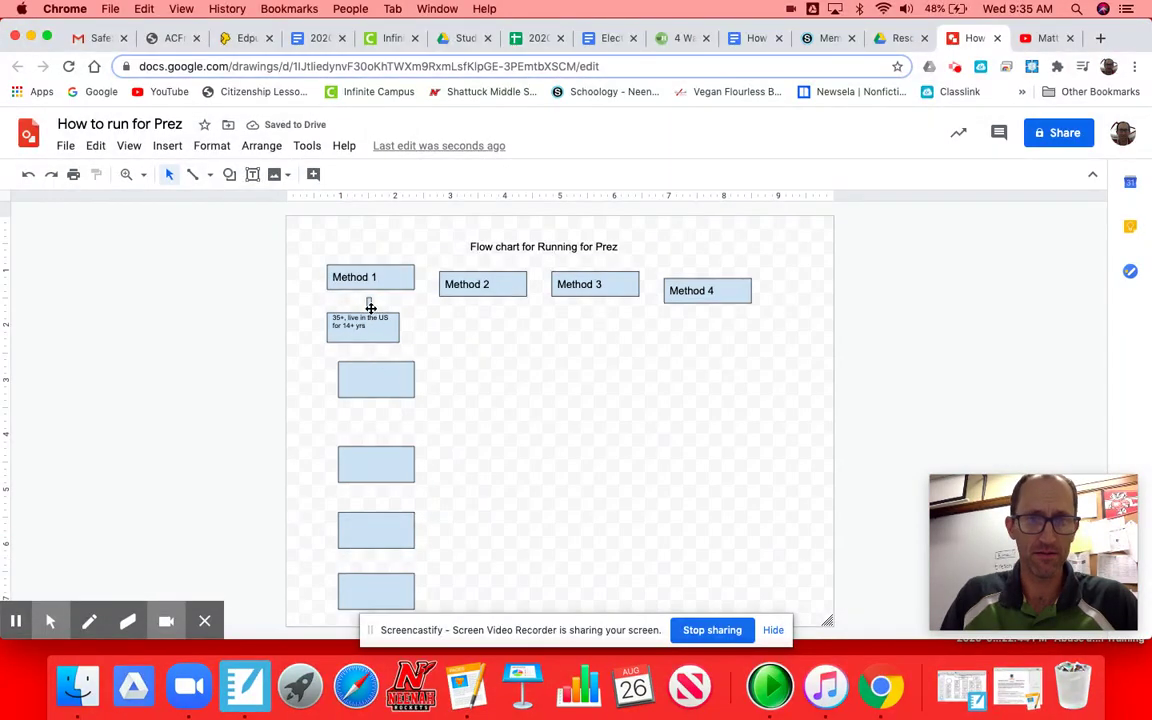
- Duplicate the small down arrow and place the copy between the age and residency box and the first empty box below it
{"action": "left_click_drag", "start_coordinate": [370, 304], "coordinate": [378, 316]}
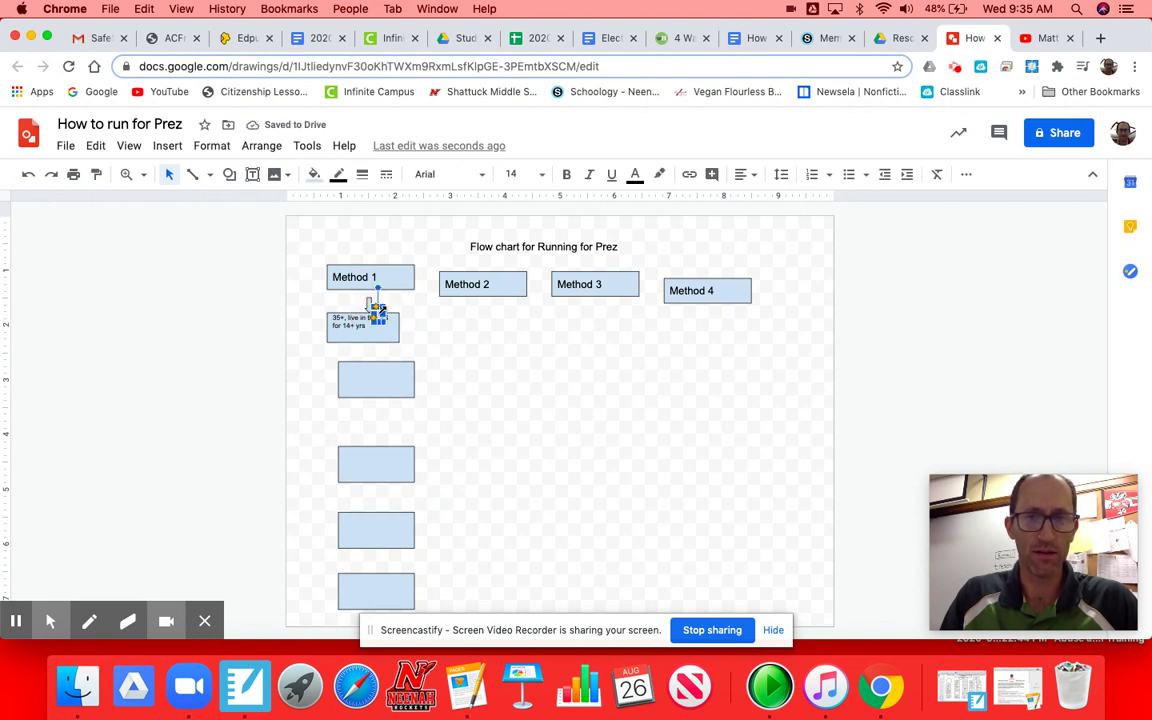
{"action": "left_click_drag", "start_coordinate": [378, 316], "coordinate": [370, 357]}
{"action": "left_click", "coordinate": [634, 455]}
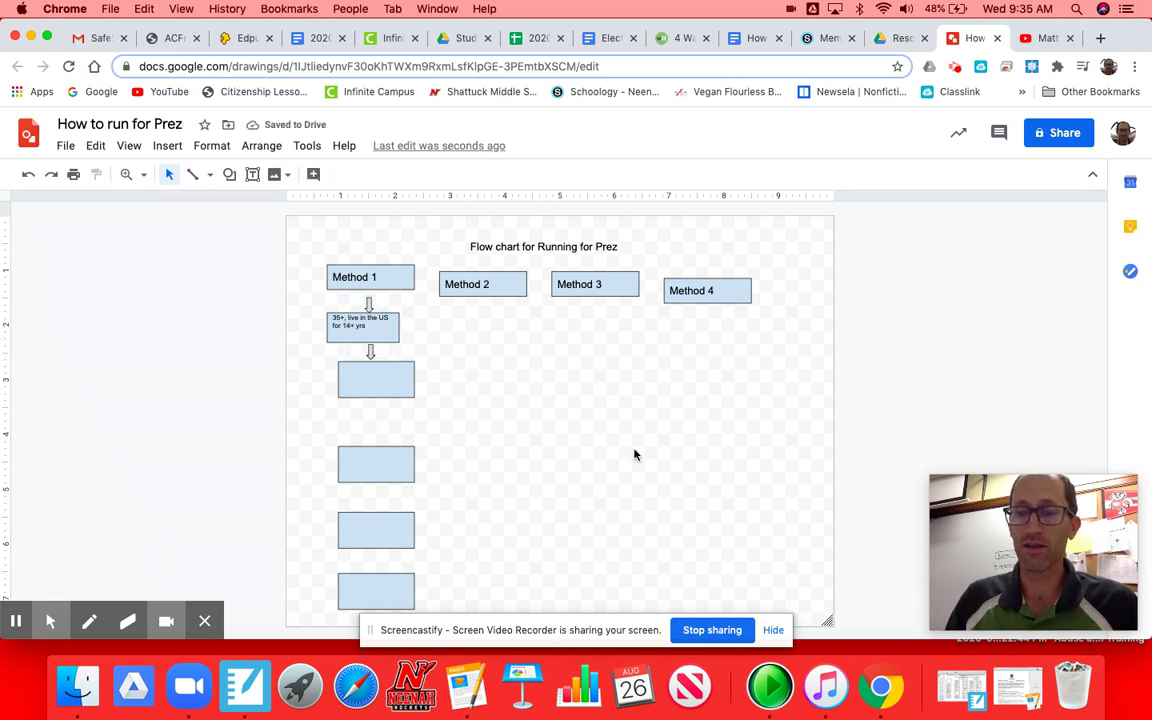